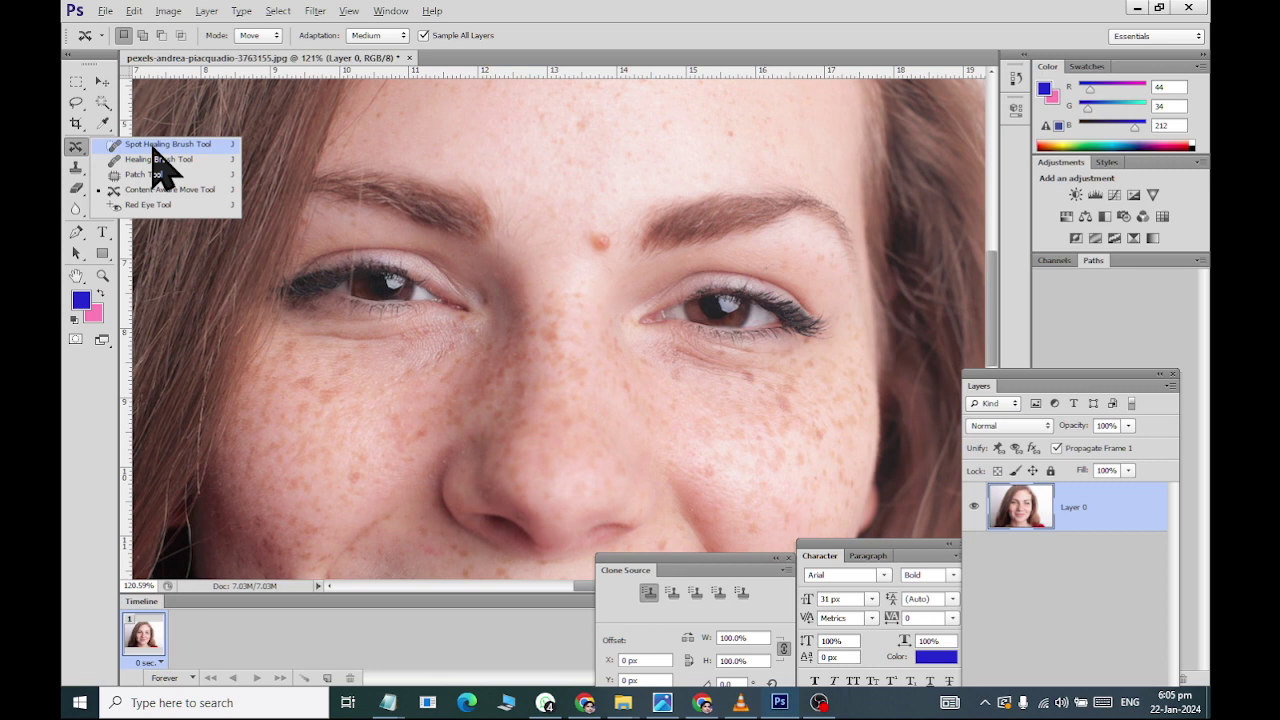
Activate the Spot Healing Brush tool and set its brush size to 23 px.
{"action": "left_click", "coordinate": [165, 146]}
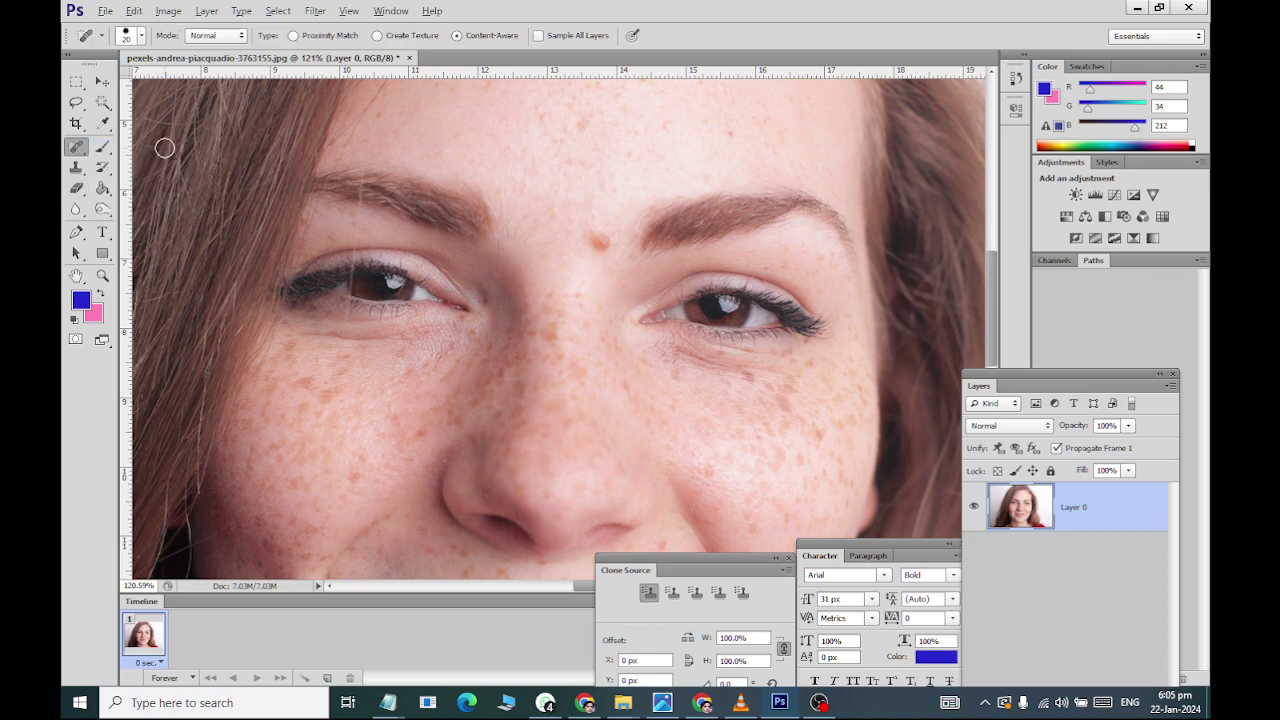
{"action": "left_click", "coordinate": [141, 35]}
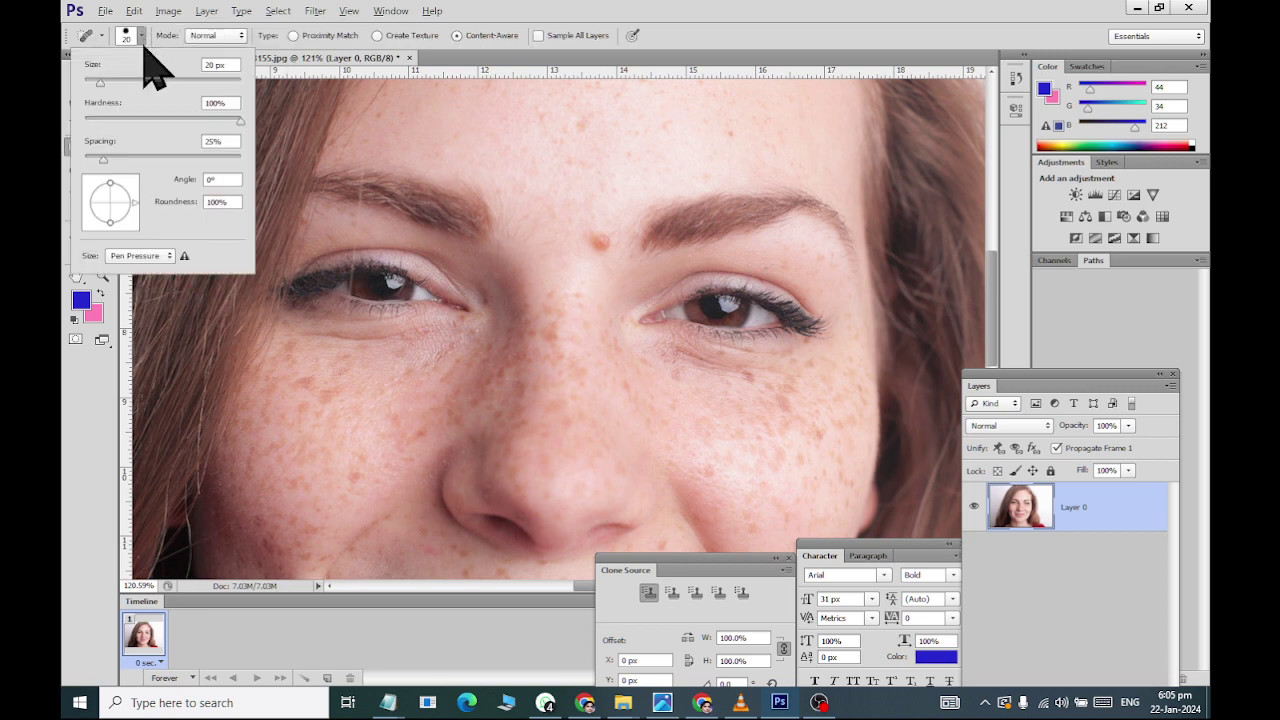
{"action": "mouse_move", "coordinate": [150, 82]}
{"action": "left_mouse_down"}
{"action": "mouse_move", "coordinate": [169, 82]}
{"action": "mouse_move", "coordinate": [101, 84]}
{"action": "left_mouse_up"}
{"action": "key", "text": "Return"}
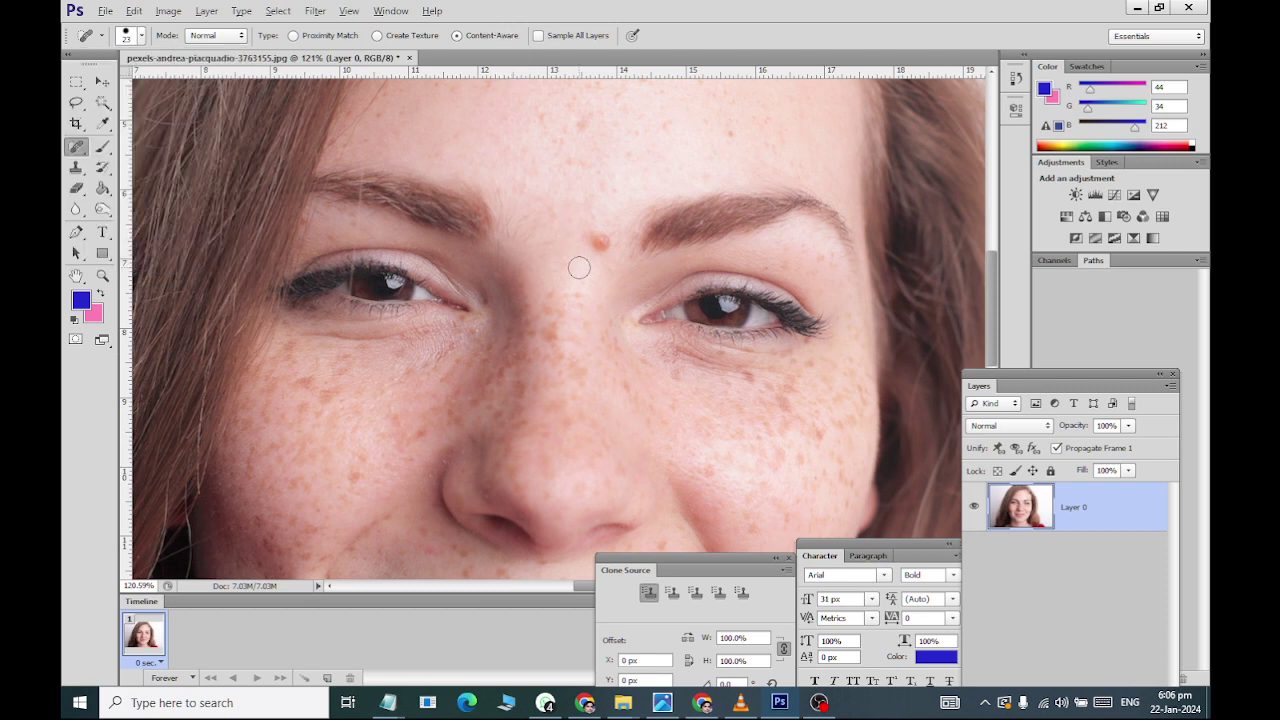
{"action": "key", "text": "super+r"}
{"action": "left_click", "coordinate": [196, 655]}
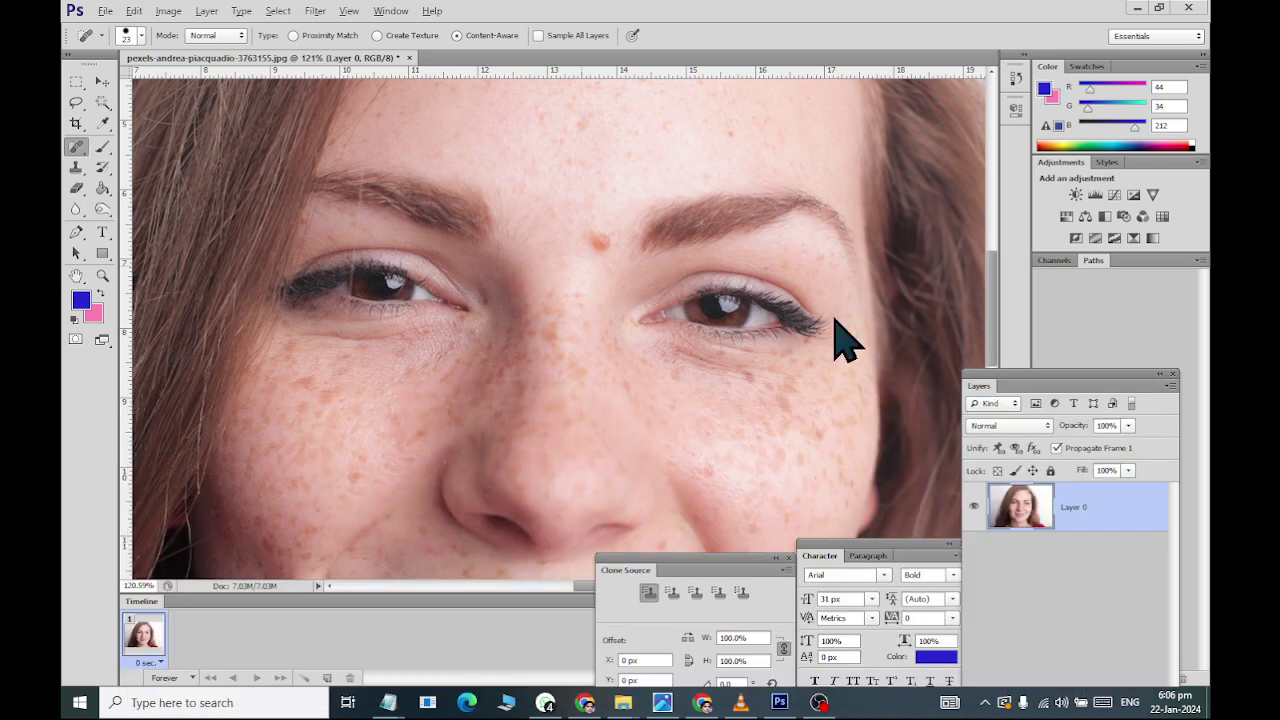
{"action": "left_click", "coordinate": [1133, 401]}
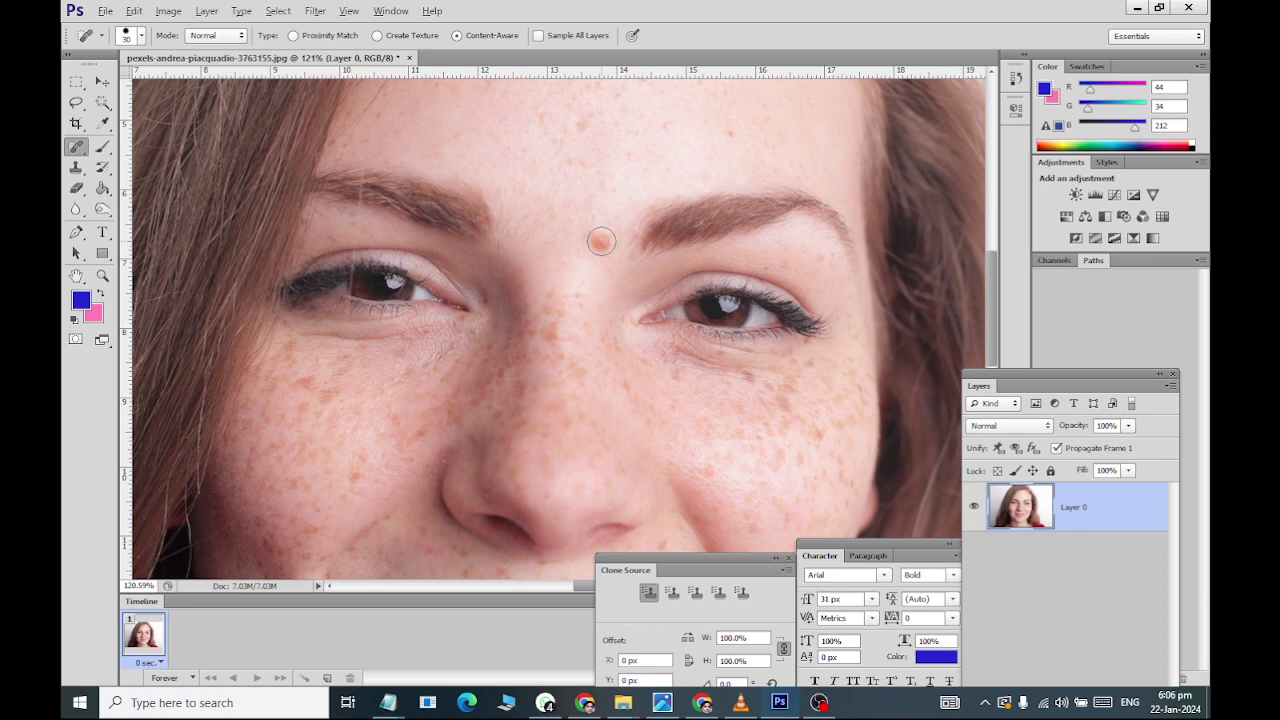
Heal the mole between the eyebrows and the raised mole below the left corner of the mouth with a 30 px brush.
{"action": "left_click", "coordinate": [601, 241]}
{"action": "scroll", "coordinate": [580, 227], "scroll_direction": "down", "scroll_amount": 4}
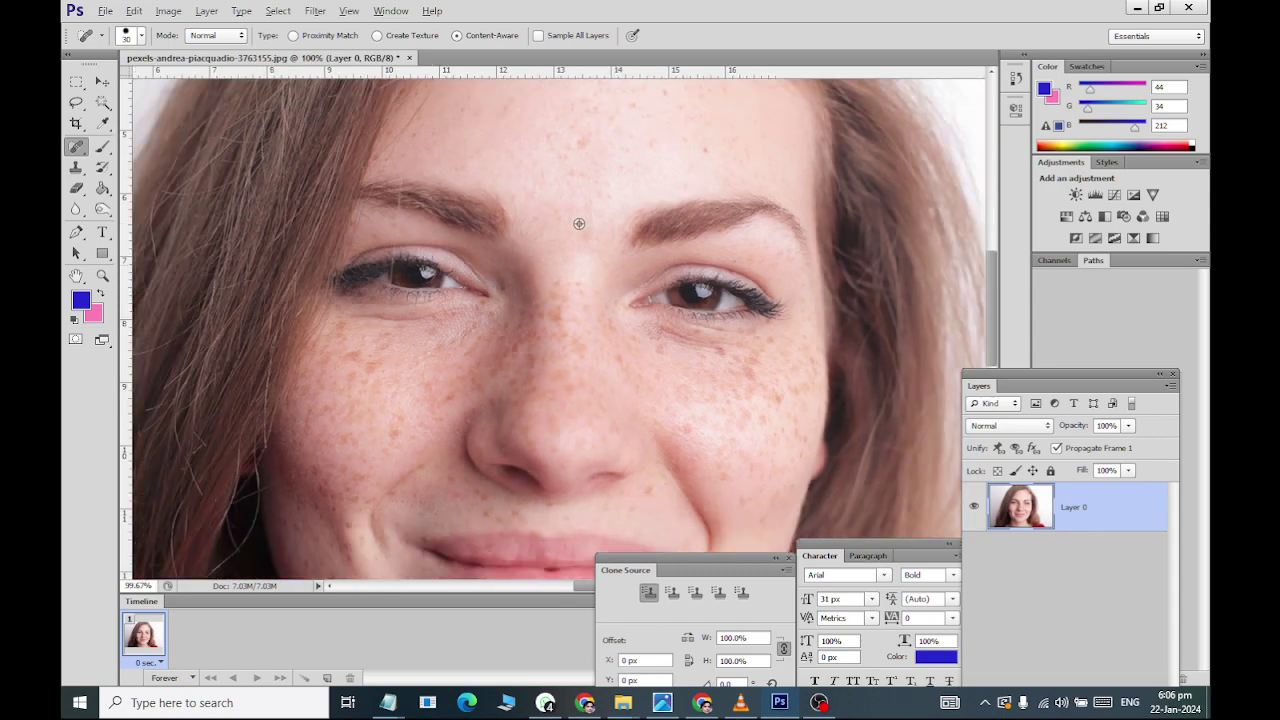
{"action": "scroll", "coordinate": [485, 530], "scroll_direction": "up", "scroll_amount": 4}
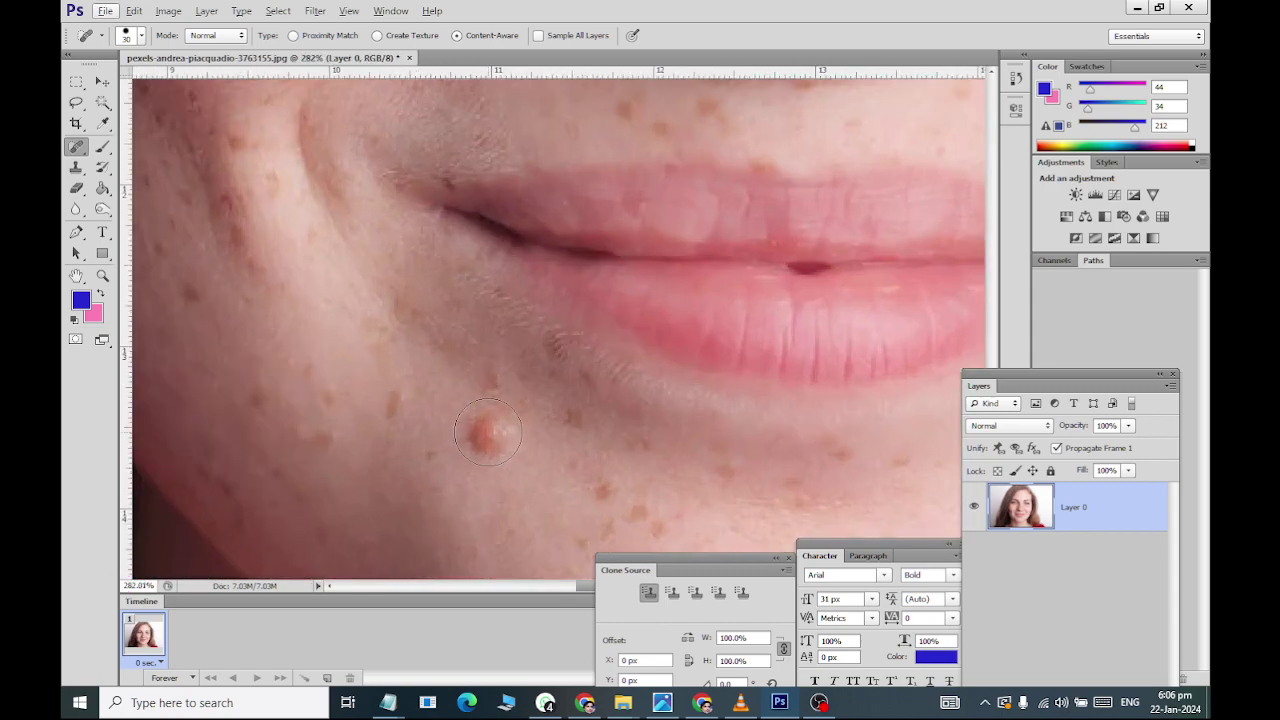
{"action": "left_click", "coordinate": [487, 432]}
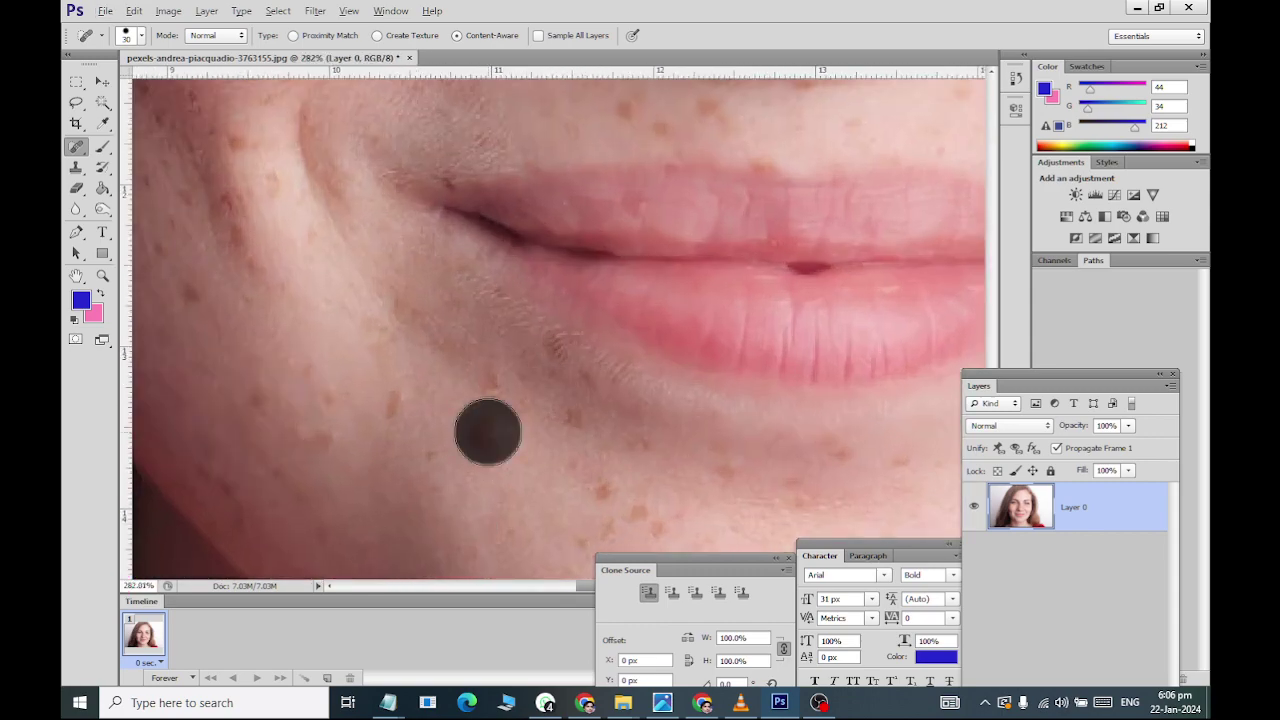
{"action": "scroll", "coordinate": [488, 432], "scroll_direction": "down", "scroll_amount": 3}
{"action": "scroll", "coordinate": [488, 432], "scroll_direction": "down", "scroll_amount": 1}
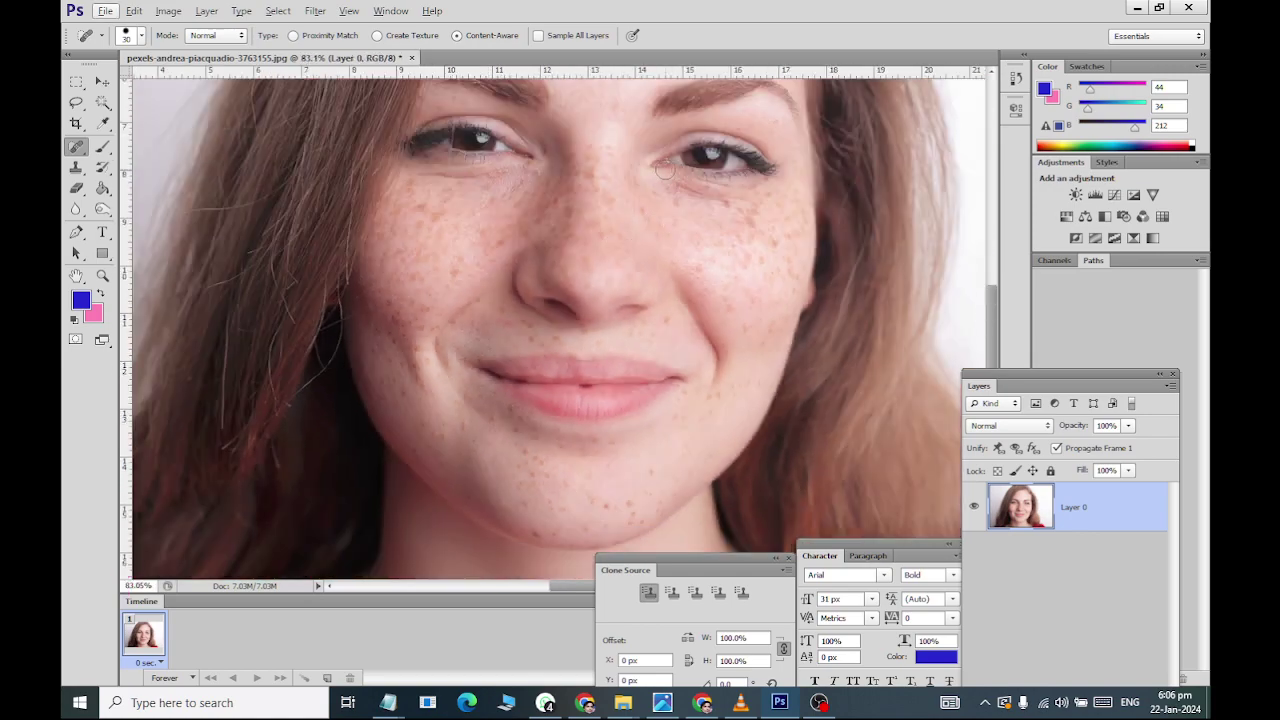
Heal the prominent freckle cluster high on the forehead near the hairline with the 30 px Spot Healing Brush.
{"action": "scroll", "coordinate": [640, 185], "scroll_direction": "up", "scroll_amount": 3}
{"action": "scroll", "coordinate": [598, 198], "scroll_direction": "up", "scroll_amount": 4}
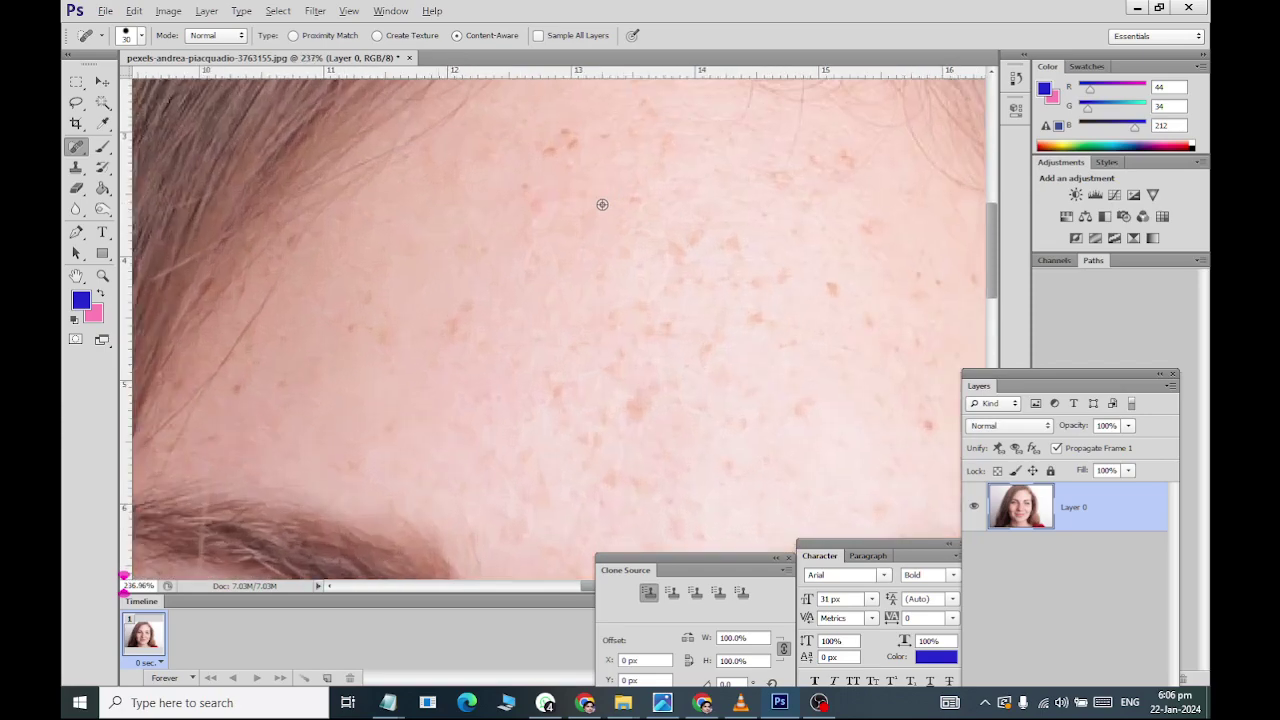
{"action": "scroll", "coordinate": [602, 204], "scroll_direction": "up", "scroll_amount": 1}
{"action": "left_click", "coordinate": [552, 132]}
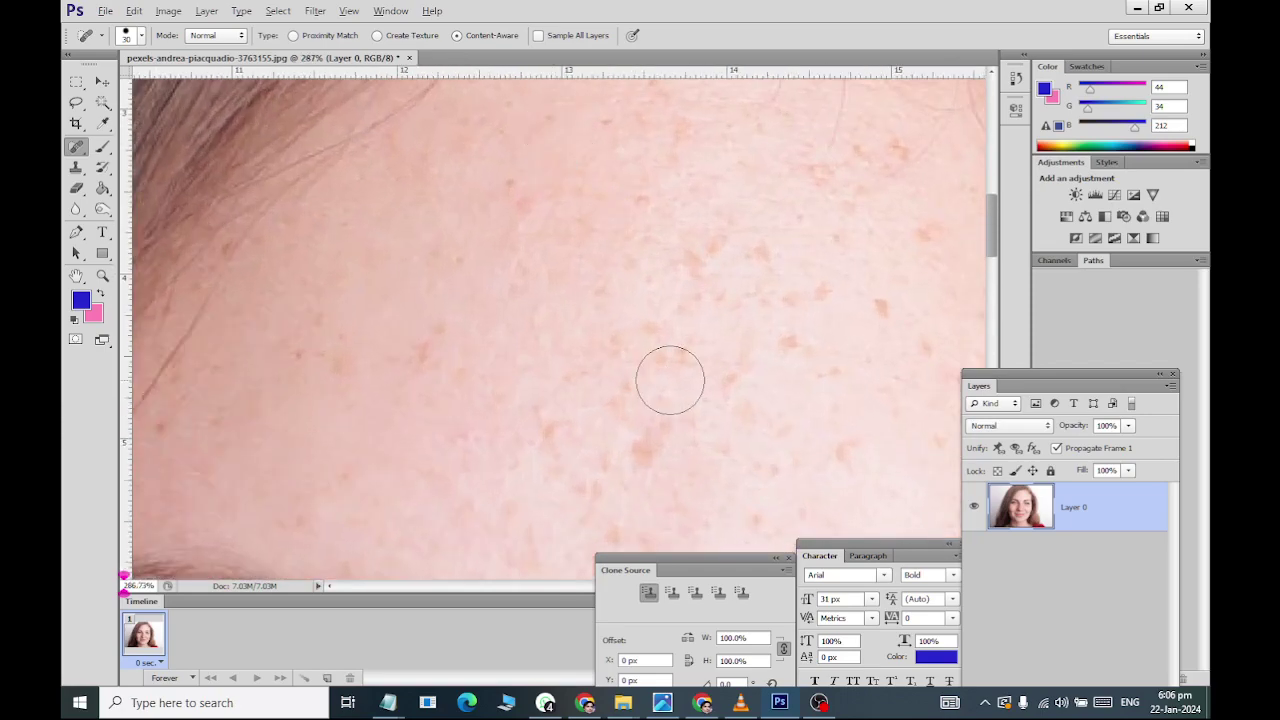
{"action": "scroll", "coordinate": [634, 271], "scroll_direction": "down", "scroll_amount": 1}
{"action": "scroll", "coordinate": [629, 420], "scroll_direction": "up", "scroll_amount": 1}
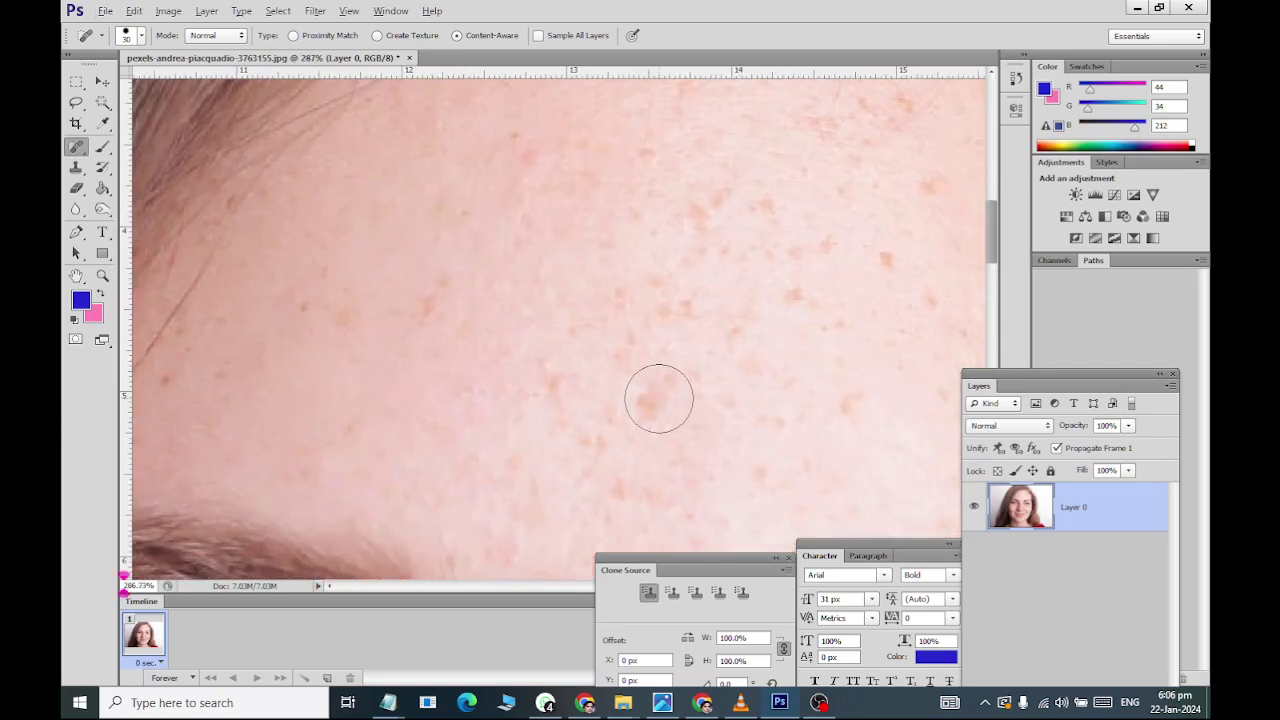
{"action": "scroll", "coordinate": [671, 451], "scroll_direction": "down", "scroll_amount": 1}
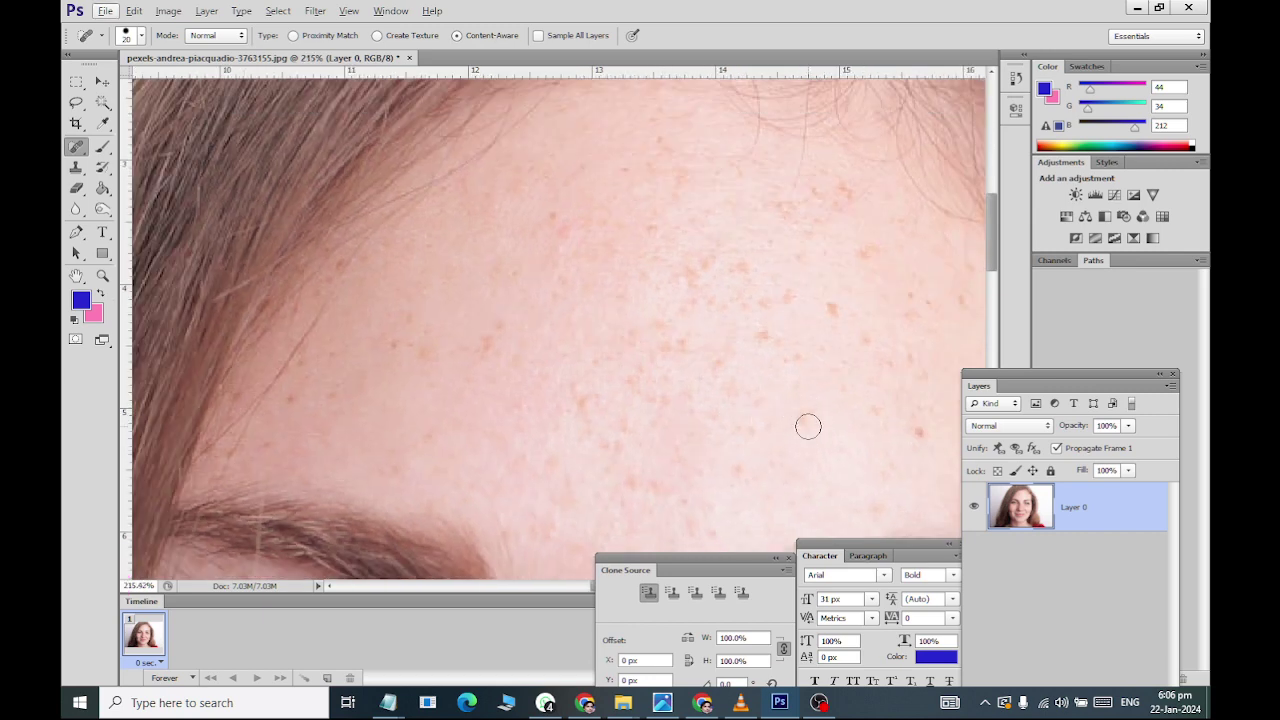
Heal the most visible freckles on the right side of the forehead with a 20 px brush.
{"action": "left_click", "coordinate": [806, 421]}
{"action": "left_click", "coordinate": [826, 310]}
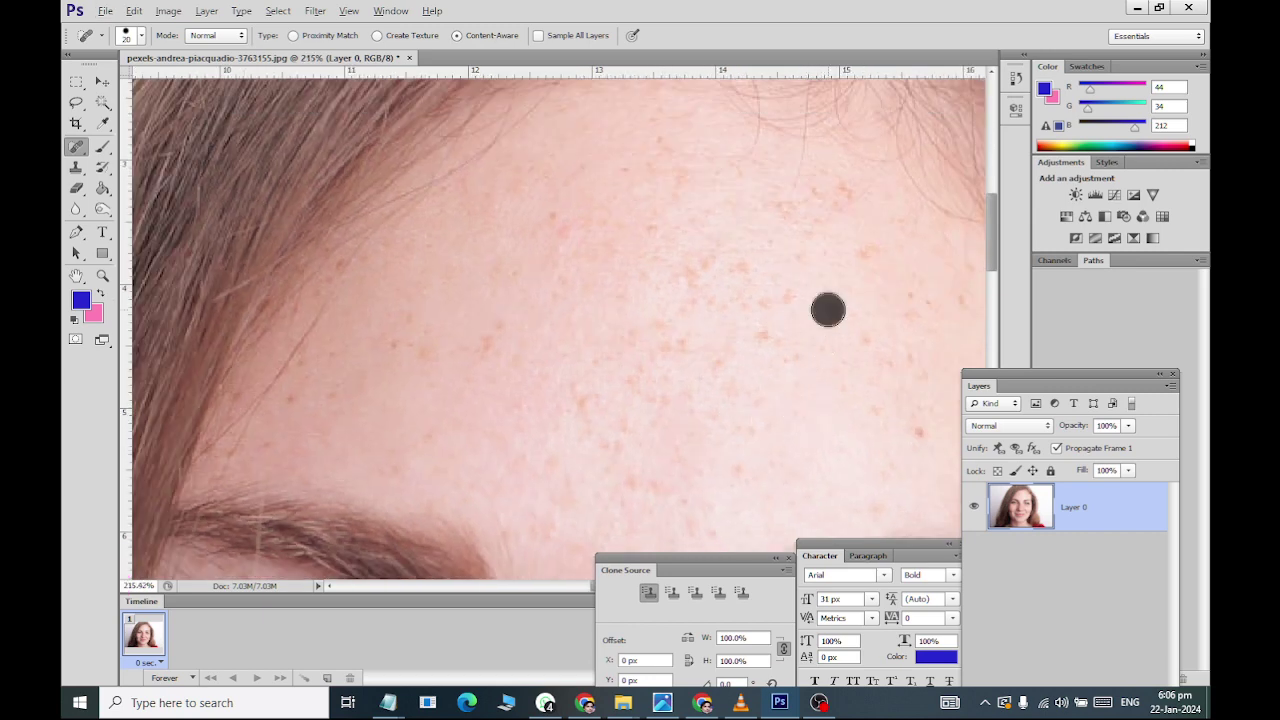
{"action": "left_click", "coordinate": [871, 249]}
{"action": "left_click", "coordinate": [842, 192]}
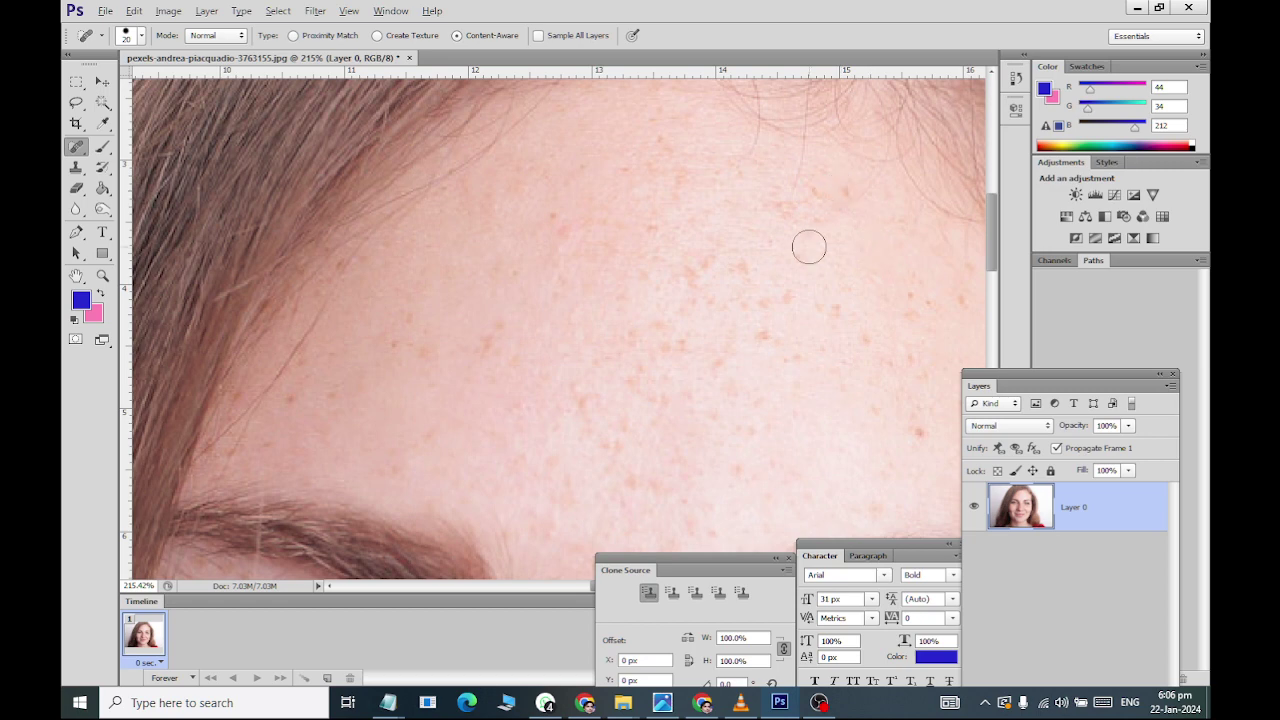
{"action": "left_click", "coordinate": [917, 435]}
Heal the freckles on the left side and in the lower centre of the forehead.
{"action": "left_click", "coordinate": [481, 341]}
{"action": "left_click", "coordinate": [489, 327]}
{"action": "left_click", "coordinate": [420, 346]}
{"action": "left_click", "coordinate": [404, 321]}
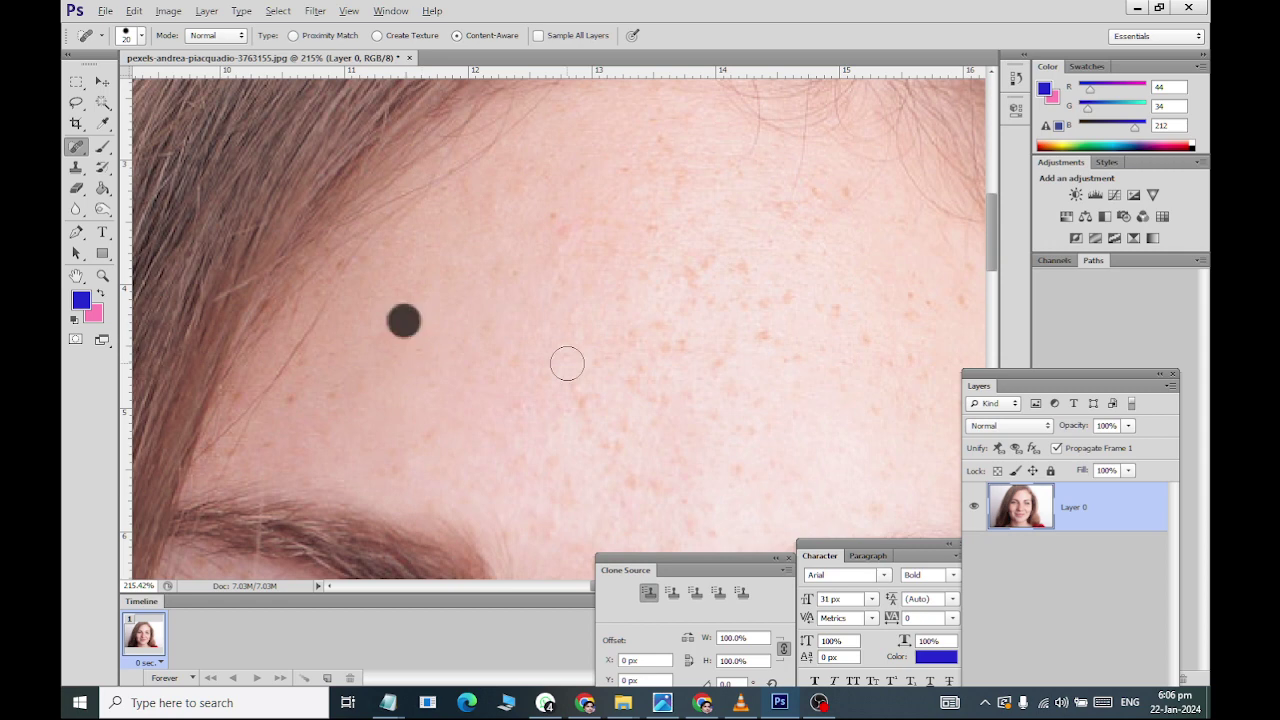
{"action": "left_click", "coordinate": [640, 381]}
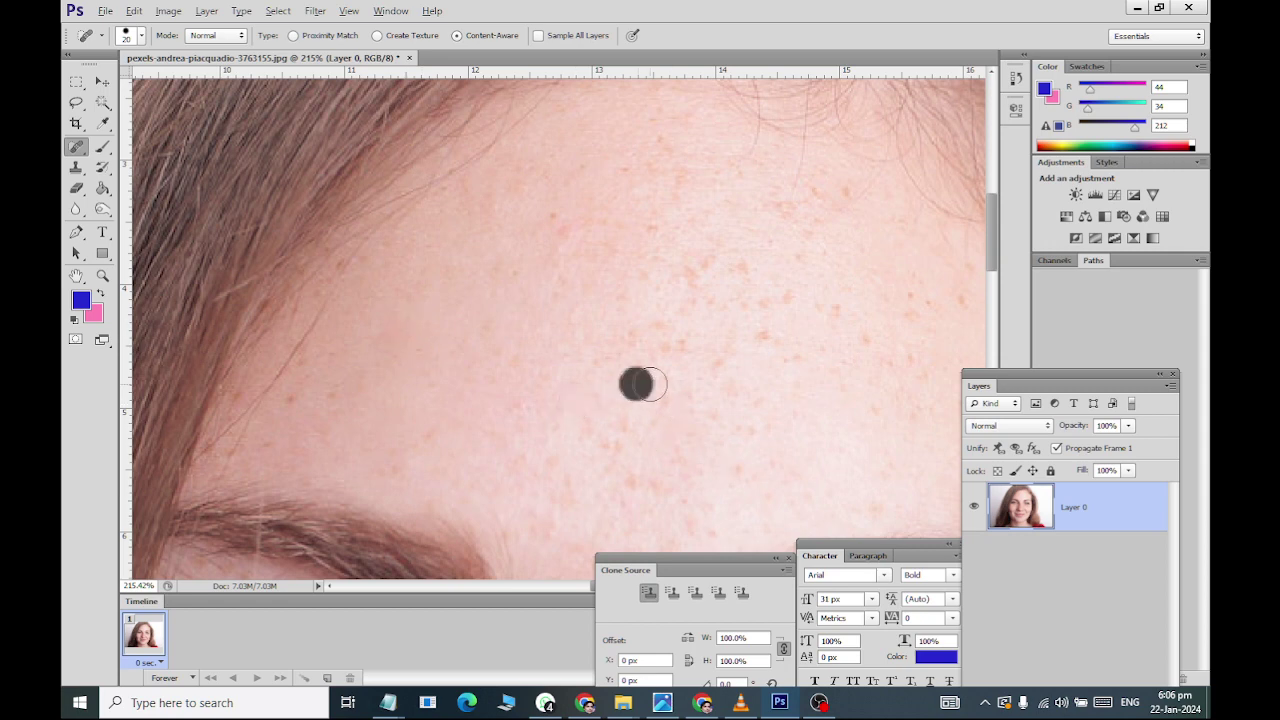
{"action": "left_click", "coordinate": [636, 443]}
{"action": "left_click", "coordinate": [602, 446]}
{"action": "left_click", "coordinate": [614, 477]}
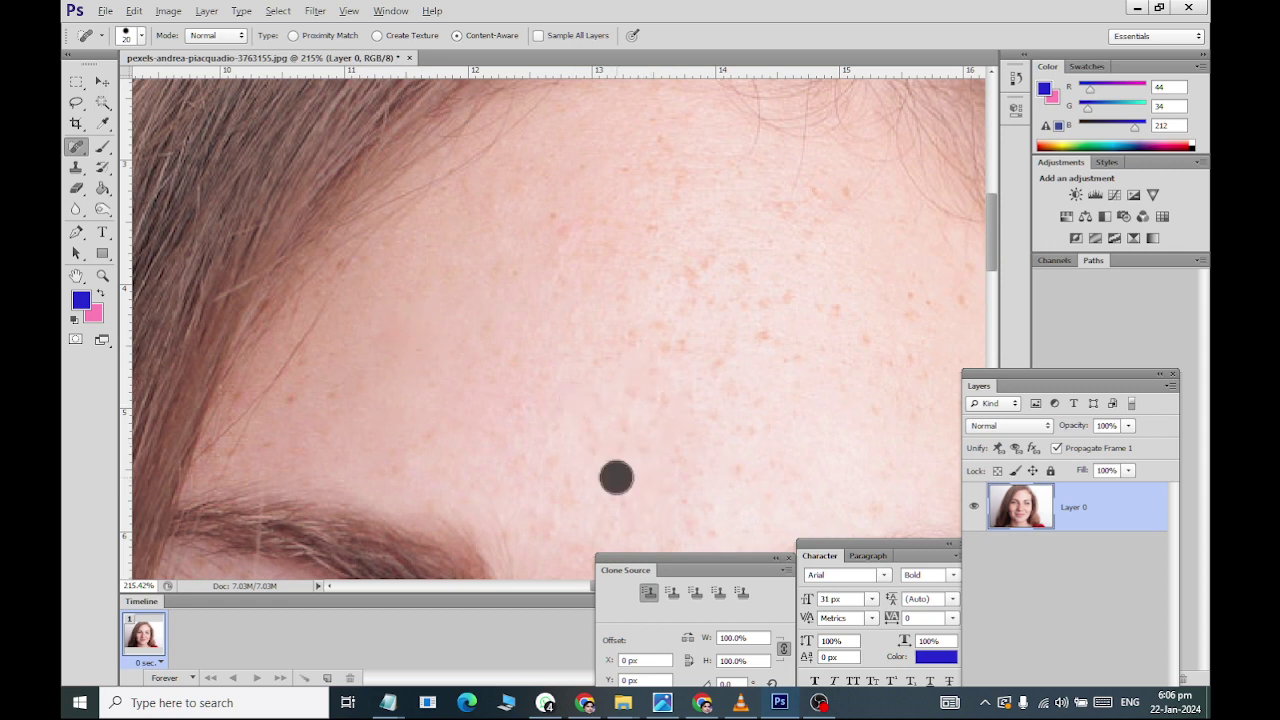
Heal the dark freckles on the lower right part of the chin with the 20 px Spot Healing Brush.
{"action": "scroll", "coordinate": [757, 423], "scroll_direction": "down", "scroll_amount": 5}
{"action": "scroll", "coordinate": [724, 395], "scroll_direction": "up", "scroll_amount": 5}
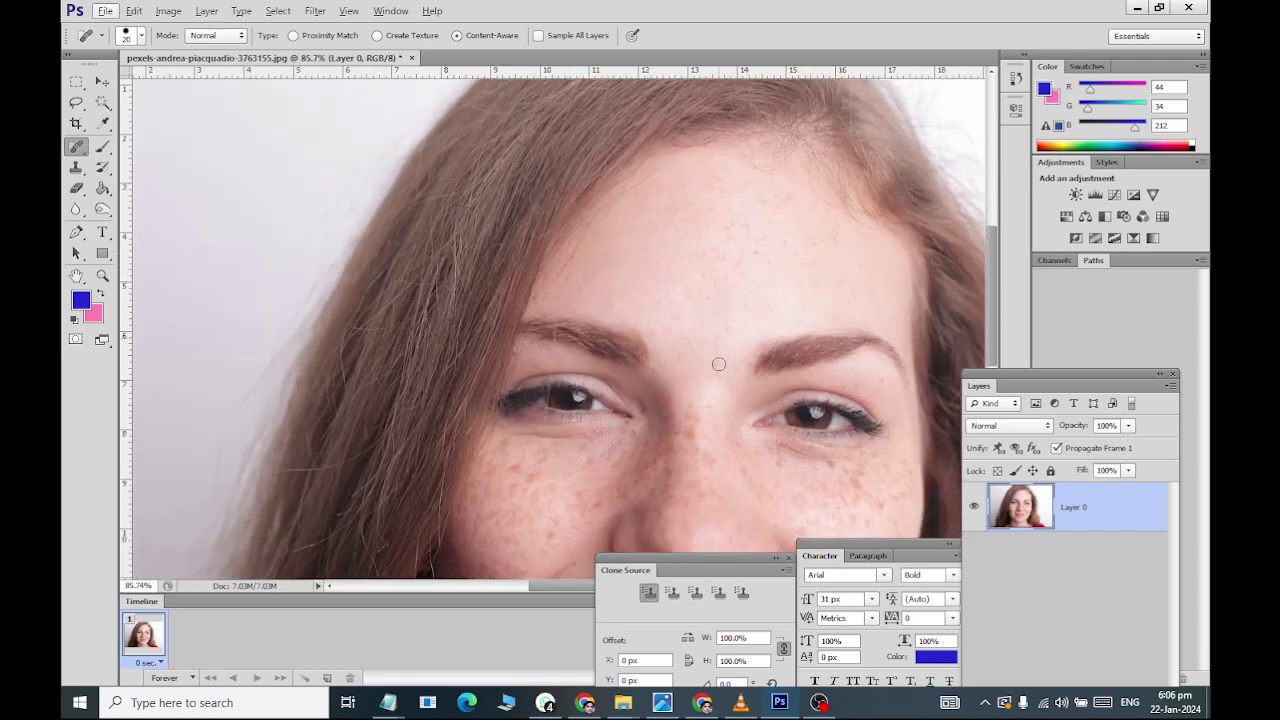
{"action": "scroll", "coordinate": [828, 459], "scroll_direction": "up", "scroll_amount": 1}
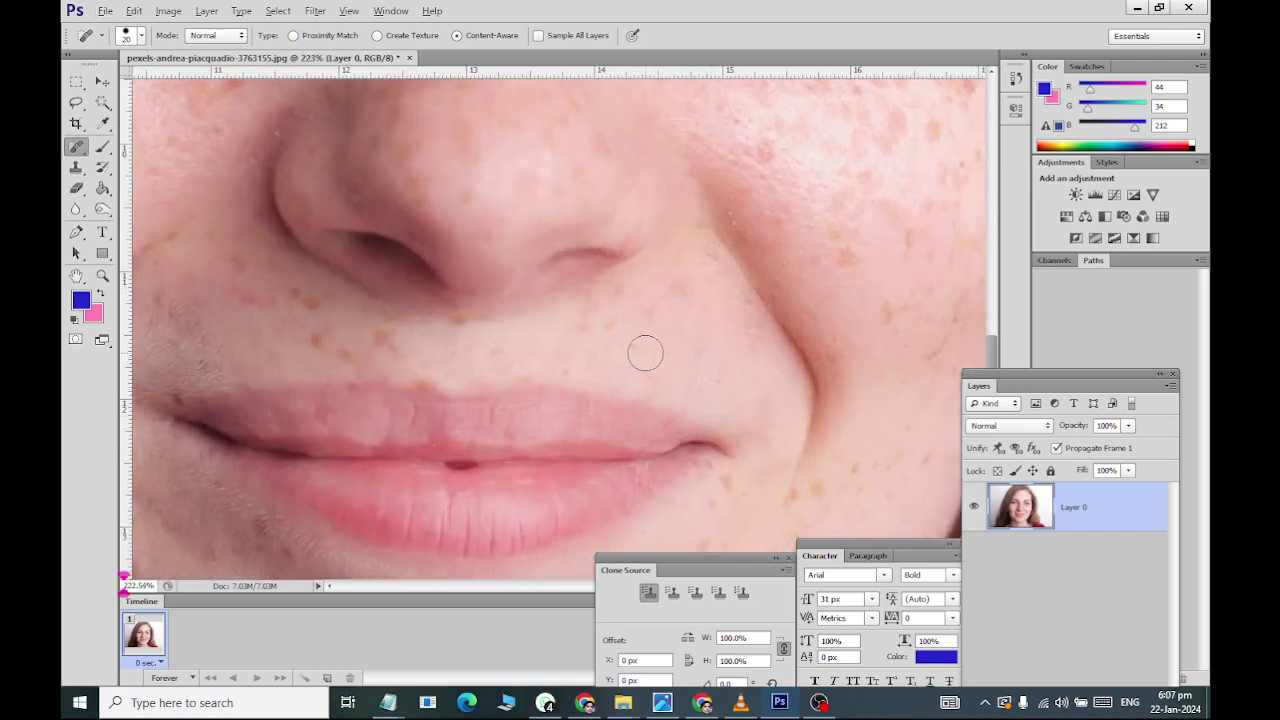
{"action": "scroll", "coordinate": [615, 304], "scroll_direction": "down", "scroll_amount": 2}
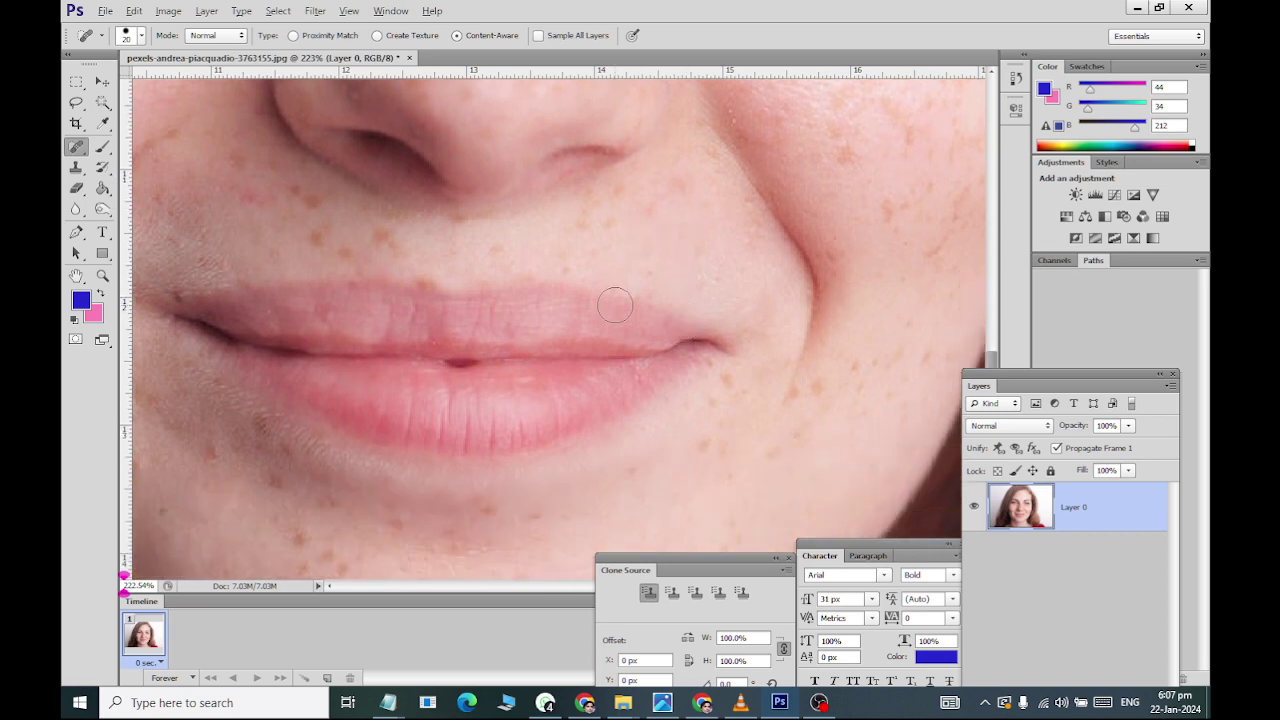
{"action": "scroll", "coordinate": [737, 249], "scroll_direction": "down", "scroll_amount": 3}
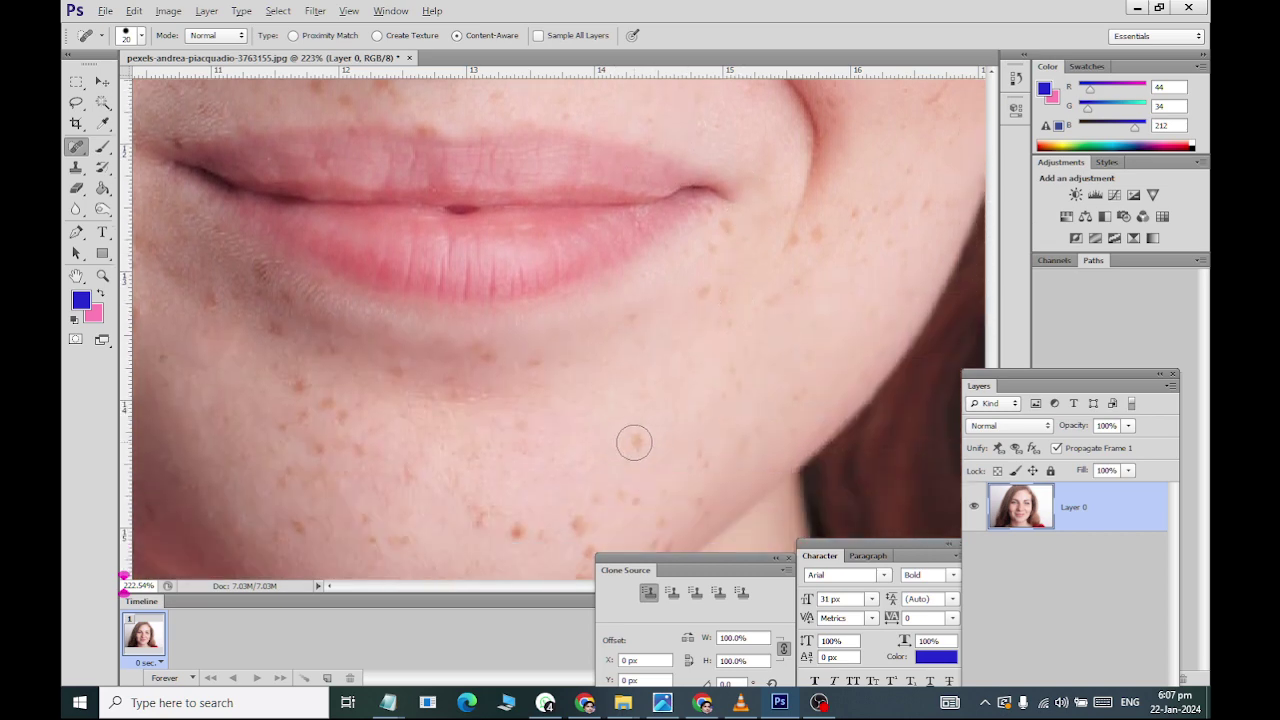
{"action": "scroll", "coordinate": [620, 445], "scroll_direction": "down", "scroll_amount": 2}
{"action": "left_click", "coordinate": [512, 423]}
{"action": "left_click", "coordinate": [577, 412]}
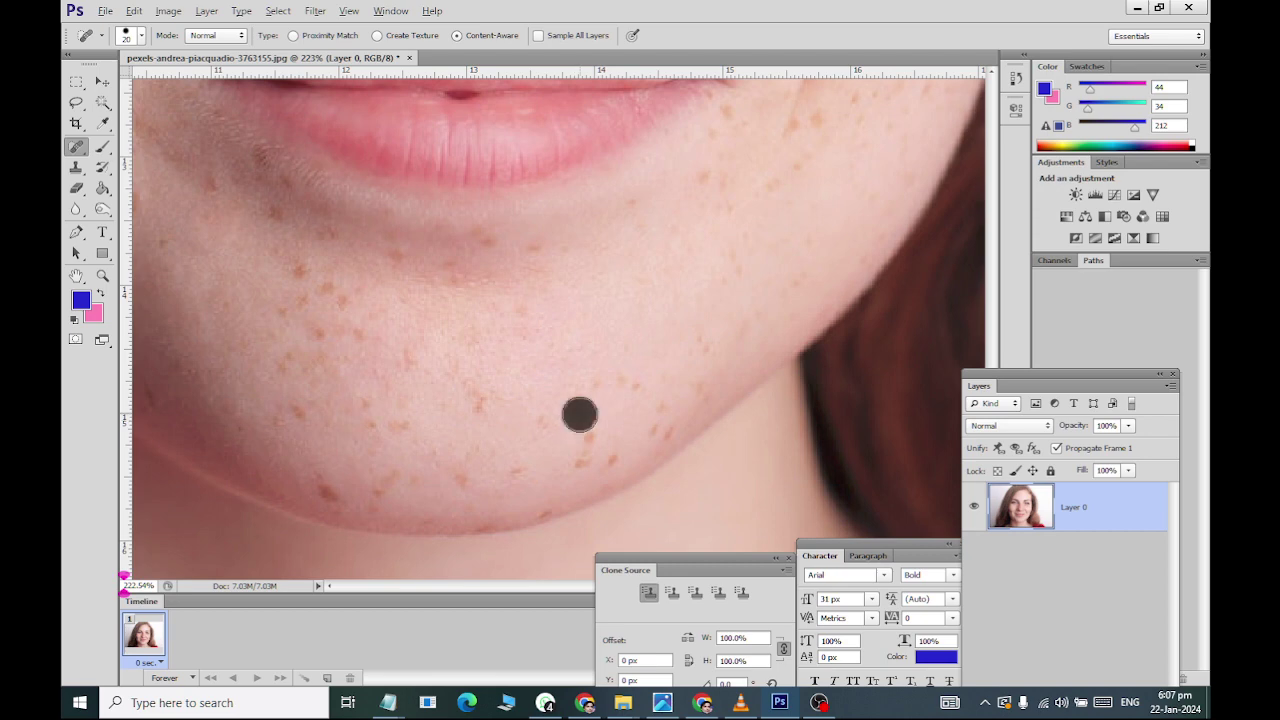
{"action": "left_click", "coordinate": [590, 436]}
{"action": "left_click", "coordinate": [582, 452]}
{"action": "left_click", "coordinate": [618, 460]}
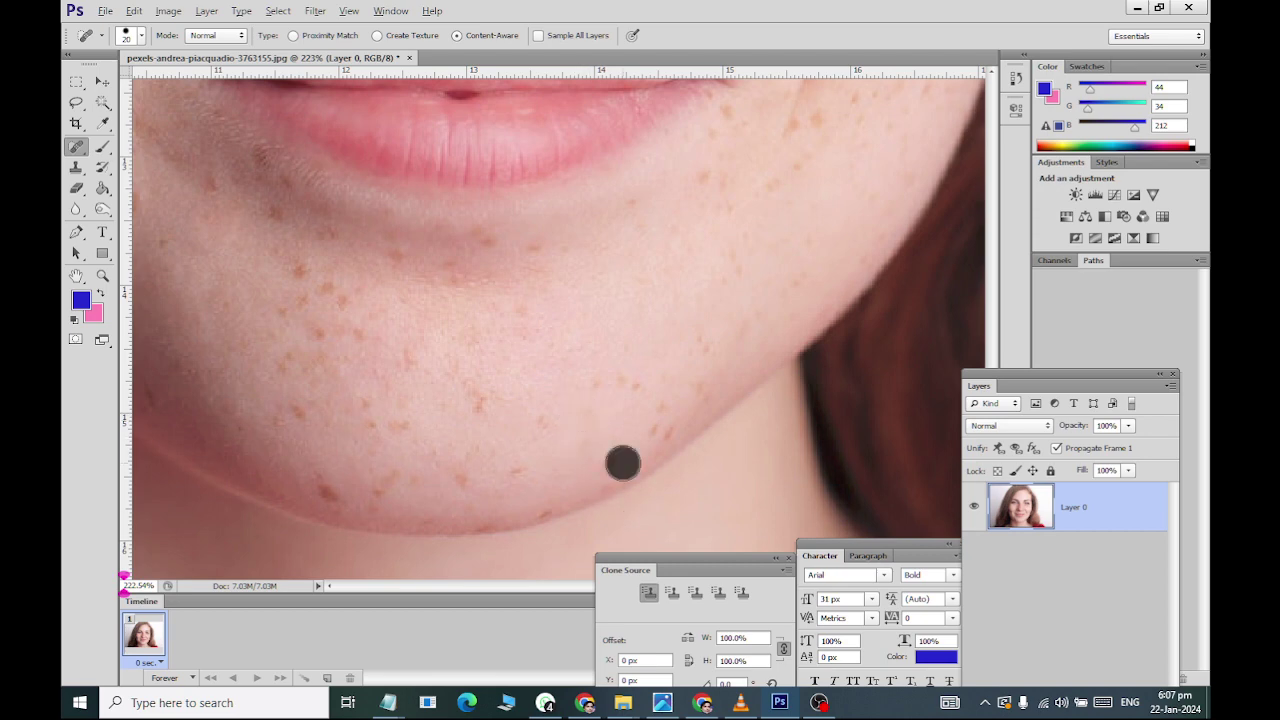
Heal the spots at the bottom centre of the chin and the freckles below the right corner of the mouth.
{"action": "left_click", "coordinate": [512, 464]}
{"action": "left_click", "coordinate": [466, 487]}
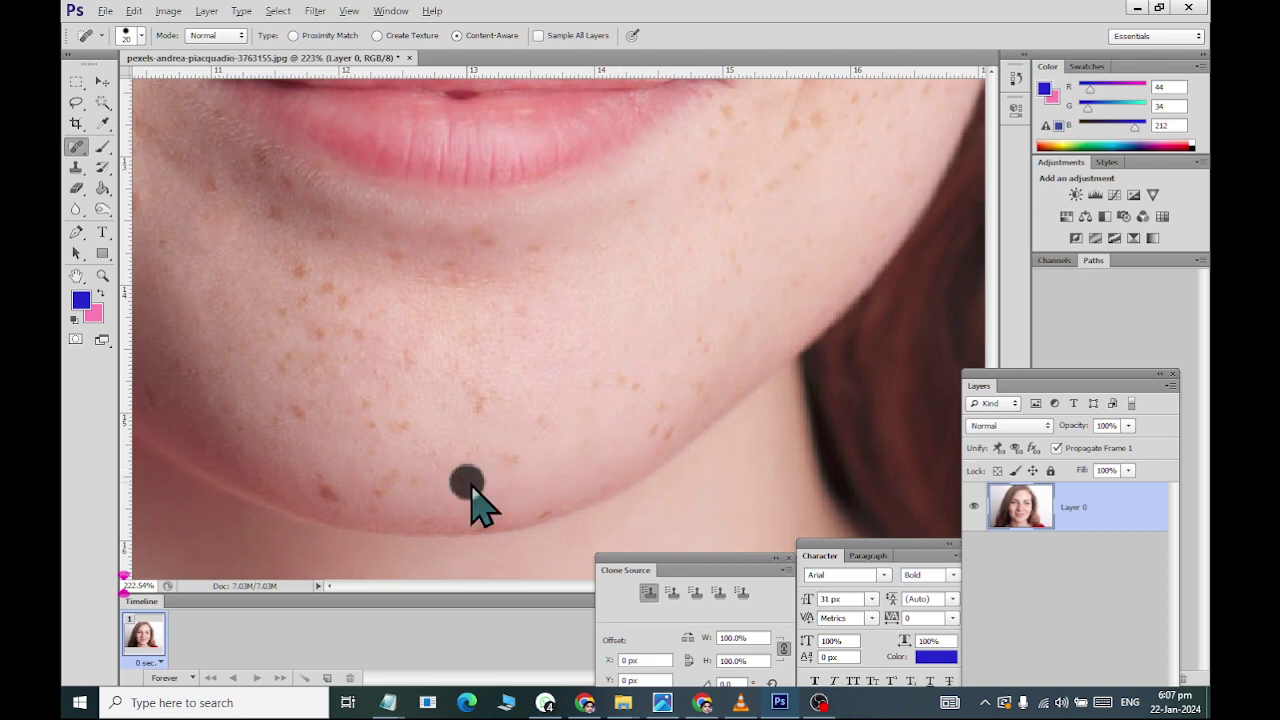
{"action": "left_click", "coordinate": [538, 423]}
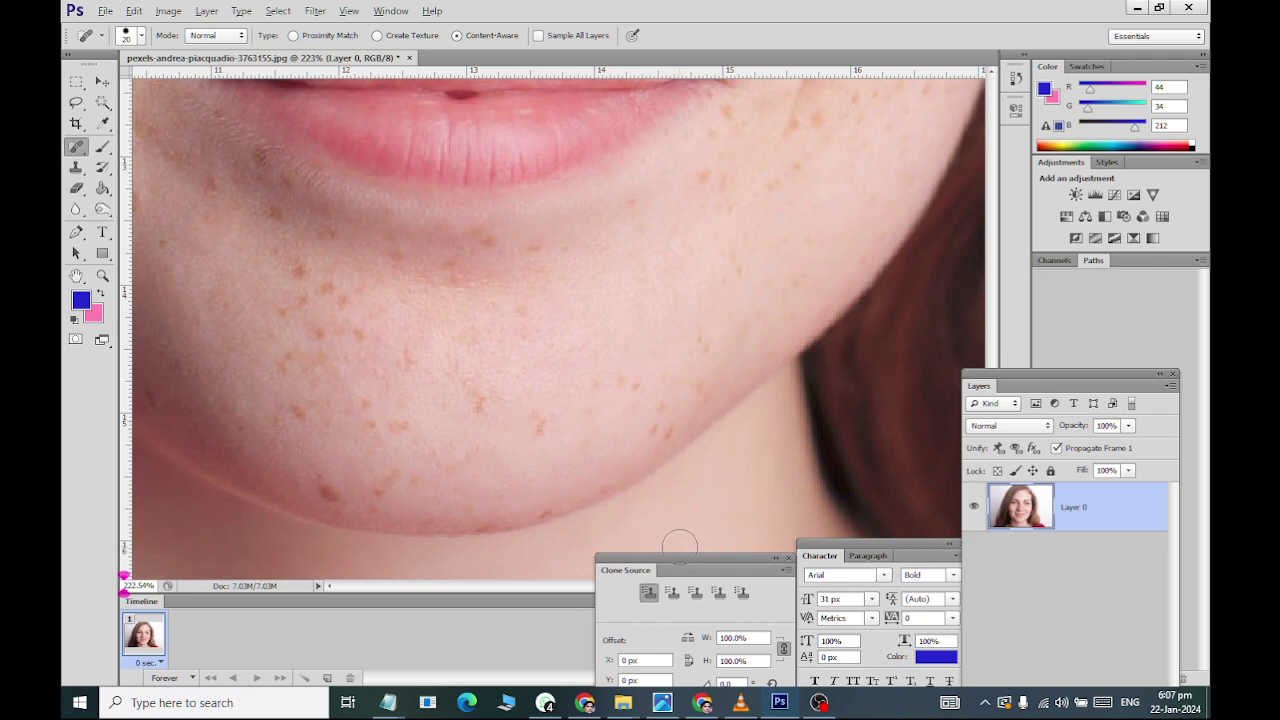
{"action": "left_click", "coordinate": [712, 180]}
{"action": "left_click", "coordinate": [720, 115]}
Review the retouched chin and forehead at a wider view and reselect the Spot Healing Brush tool.
{"action": "scroll", "coordinate": [488, 328], "scroll_direction": "down", "scroll_amount": 3}
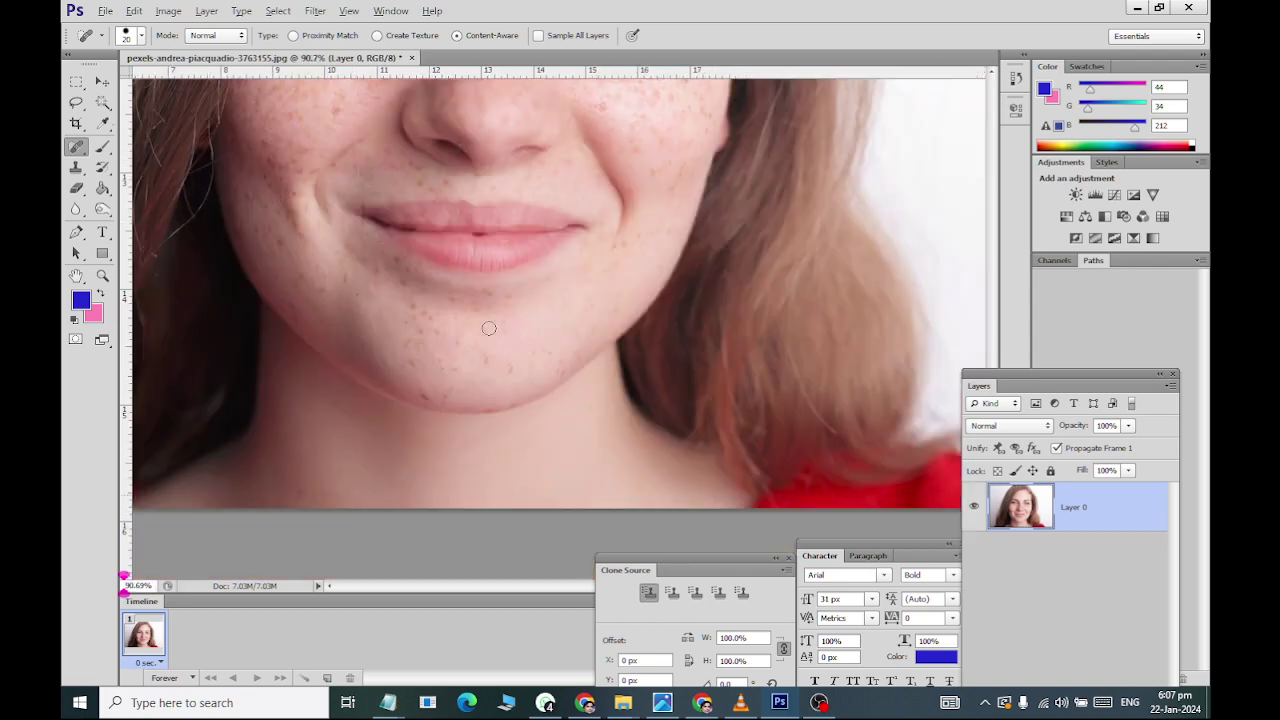
{"action": "scroll", "coordinate": [603, 337], "scroll_direction": "down", "scroll_amount": 3}
{"action": "scroll", "coordinate": [594, 177], "scroll_direction": "up", "scroll_amount": 3}
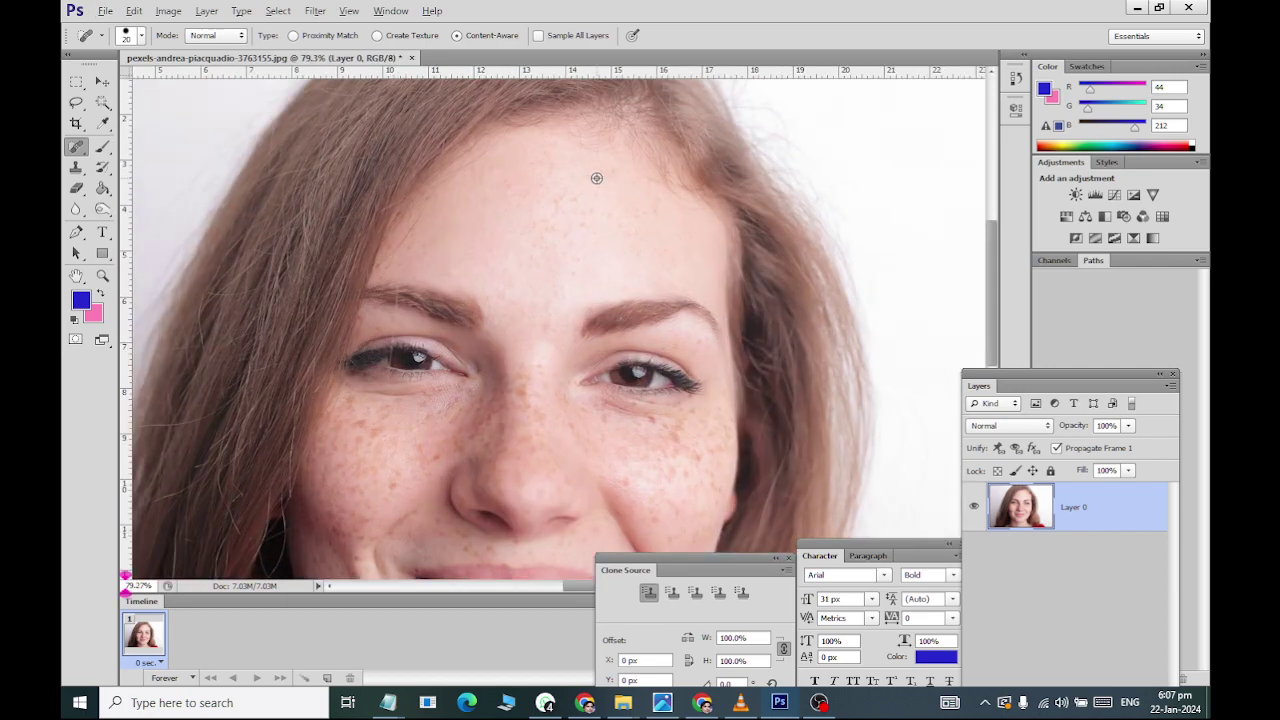
{"action": "scroll", "coordinate": [596, 178], "scroll_direction": "up", "scroll_amount": 2}
{"action": "scroll", "coordinate": [596, 178], "scroll_direction": "down", "scroll_amount": 1}
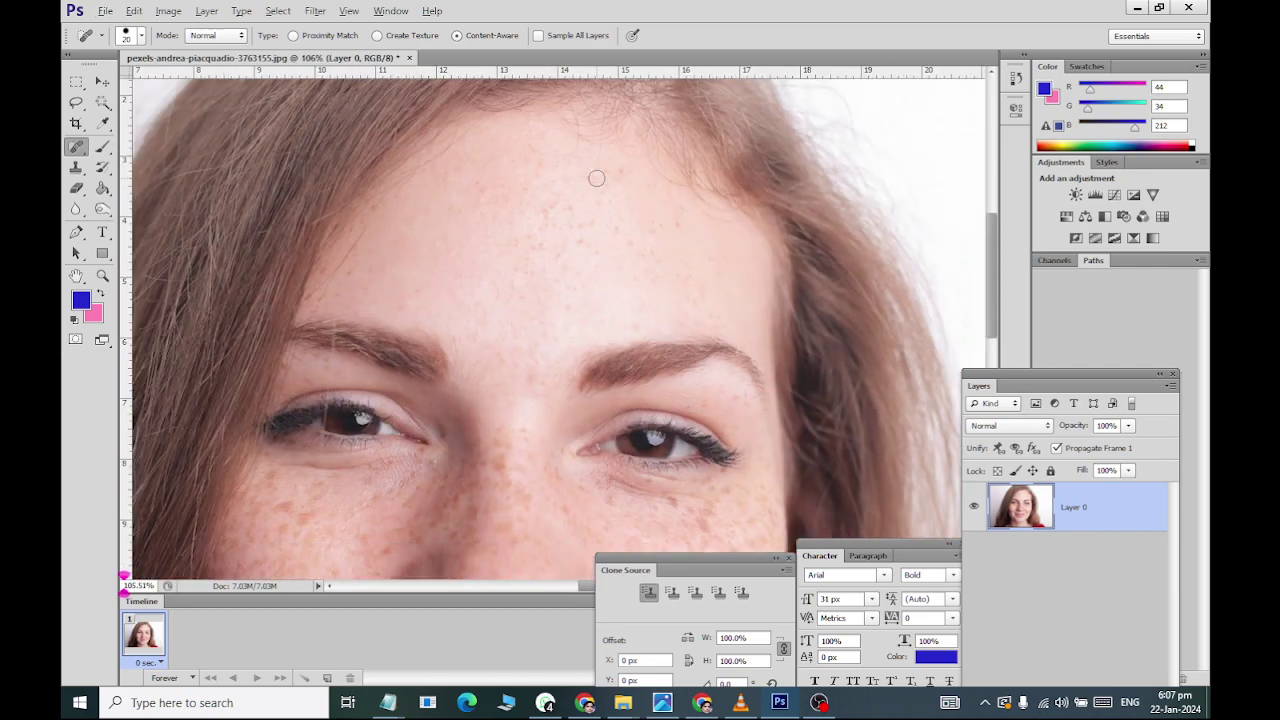
{"action": "right_click", "coordinate": [76, 147]}
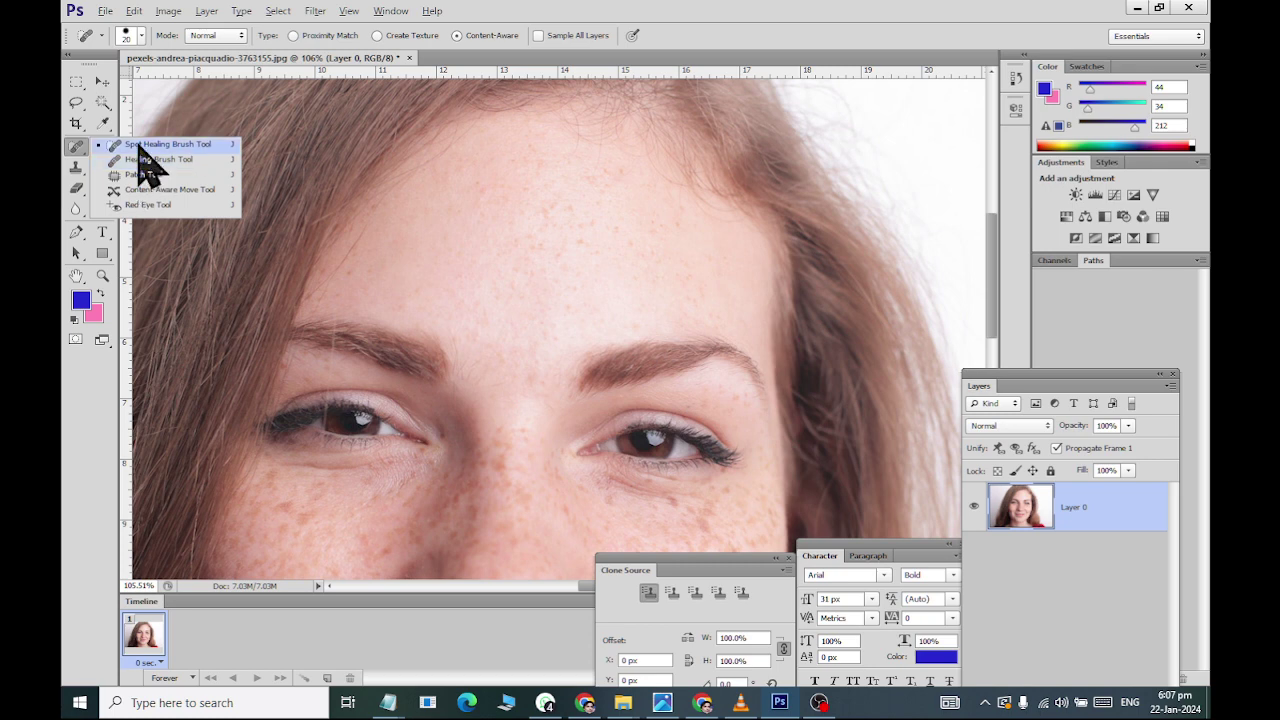
{"action": "left_click", "coordinate": [140, 144]}
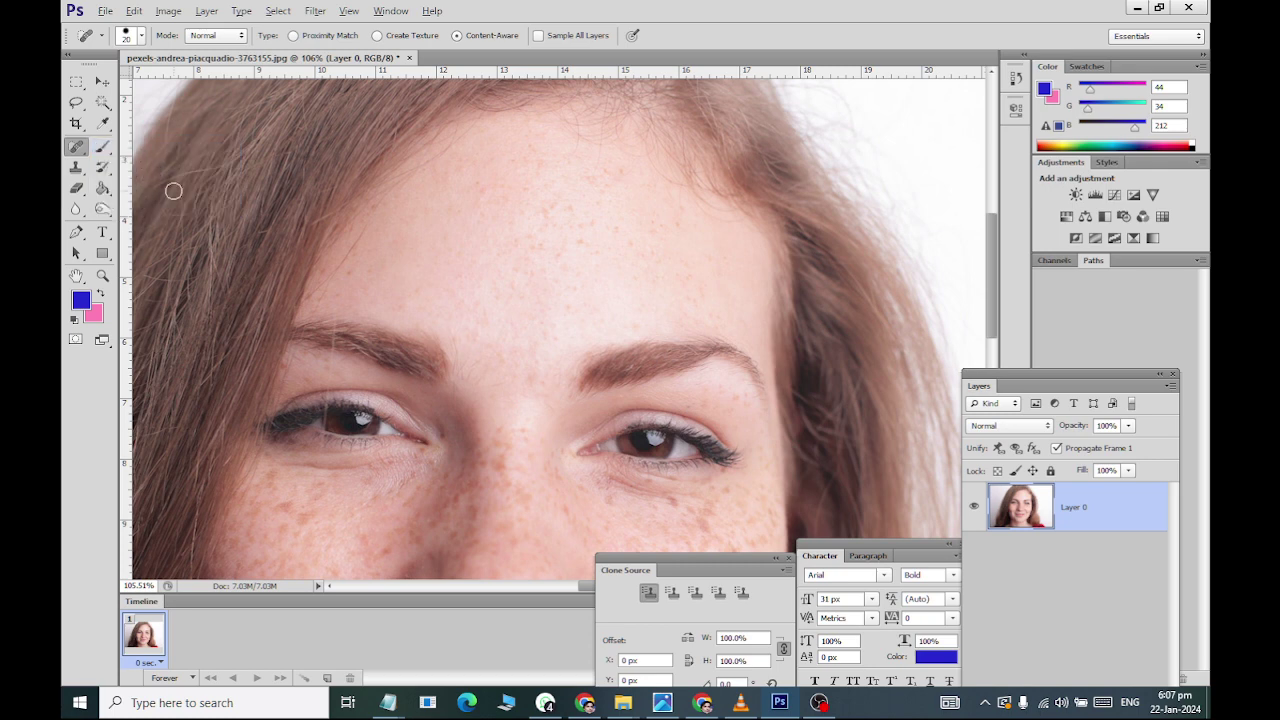
Heal the individual freckles just below the right half of the lower lip.
{"action": "scroll", "coordinate": [632, 350], "scroll_direction": "down", "scroll_amount": 5}
{"action": "scroll", "coordinate": [606, 357], "scroll_direction": "down", "scroll_amount": 4}
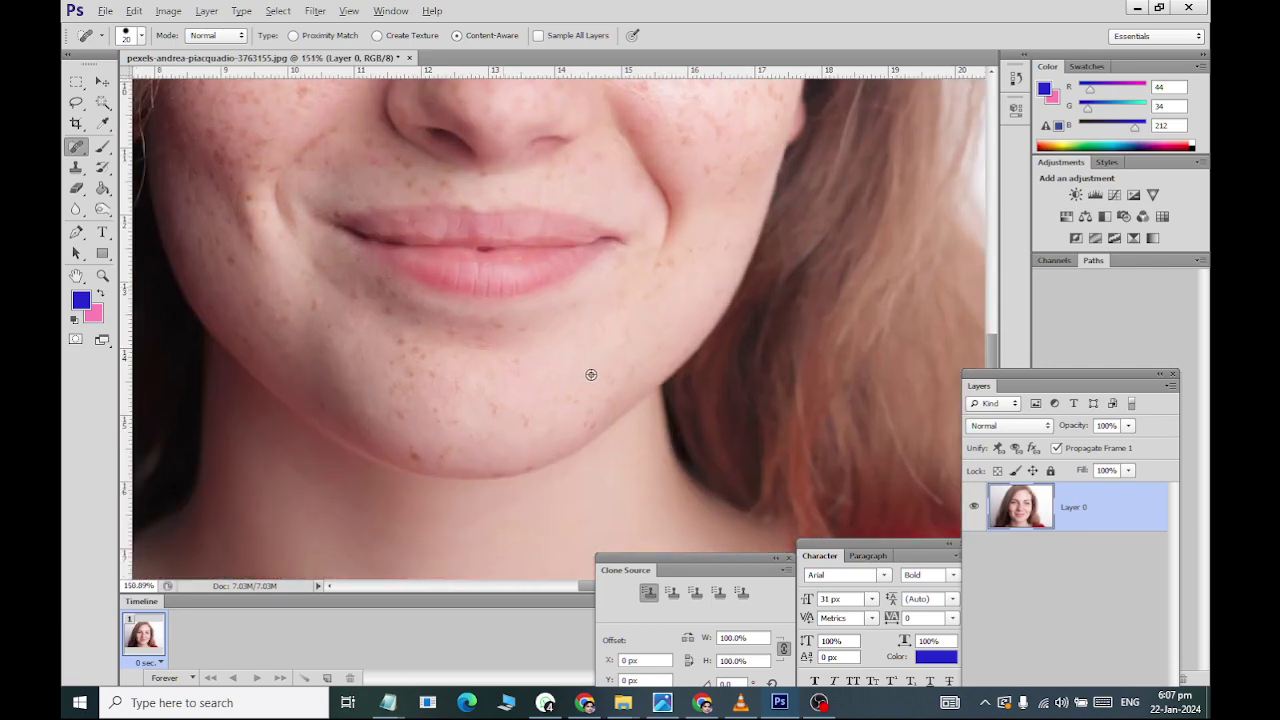
{"action": "scroll", "coordinate": [591, 374], "scroll_direction": "up", "scroll_amount": 5}
{"action": "left_click", "coordinate": [391, 344]}
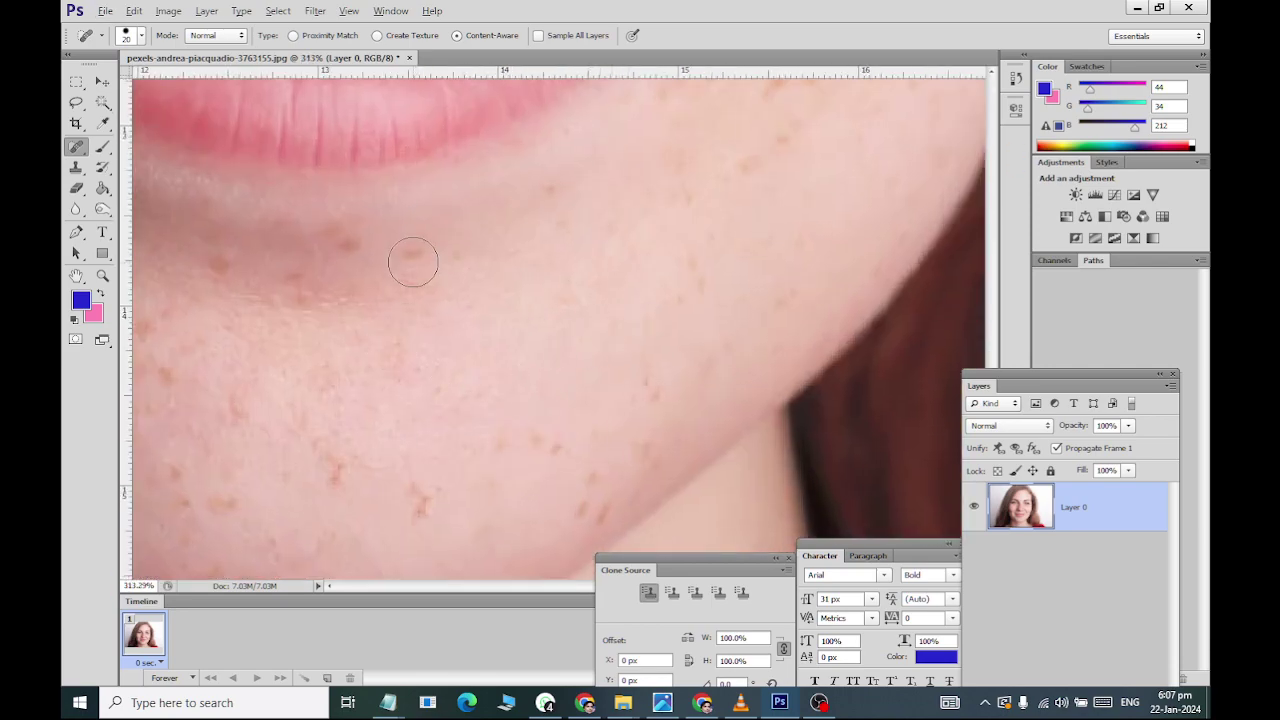
{"action": "left_click", "coordinate": [411, 262]}
{"action": "left_click", "coordinate": [558, 195]}
Brush away the freckles between the right corner of the mouth and the jawline with short healing strokes.
{"action": "left_click_drag", "start_coordinate": [687, 195], "coordinate": [686, 145]}
{"action": "left_click", "coordinate": [688, 278]}
{"action": "left_click_drag", "start_coordinate": [695, 191], "coordinate": [674, 126]}
{"action": "left_click_drag", "start_coordinate": [565, 235], "coordinate": [580, 229]}
Heal the small spots and the reddish blemish on the lower centre of the chin.
{"action": "scroll", "coordinate": [520, 410], "scroll_direction": "down", "scroll_amount": 1}
{"action": "left_click", "coordinate": [546, 416]}
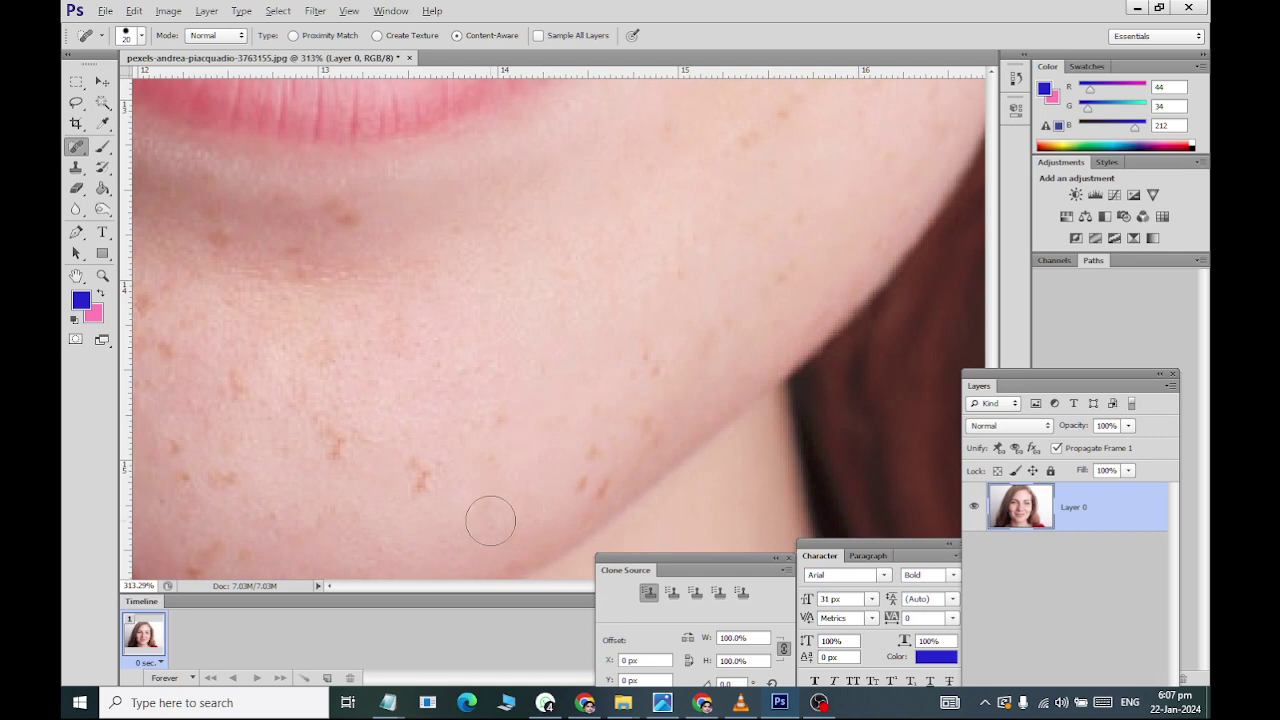
{"action": "left_click", "coordinate": [495, 422]}
{"action": "left_click", "coordinate": [402, 462]}
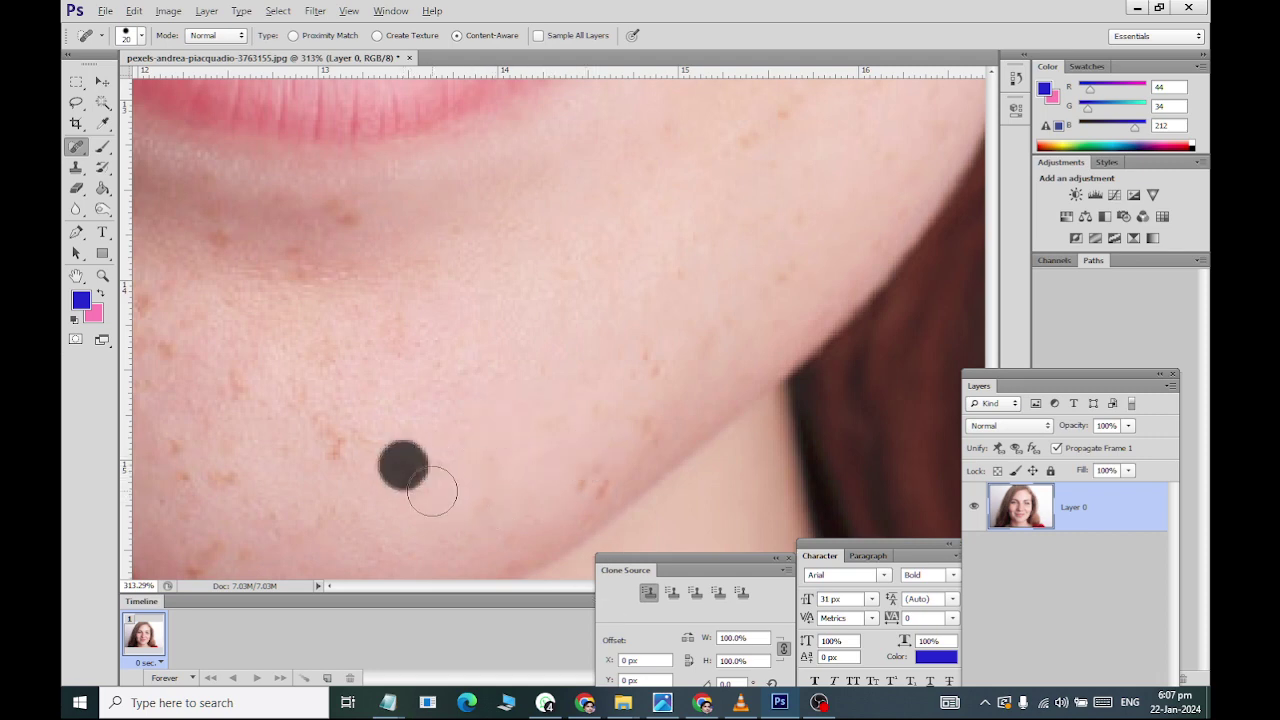
Heal the remaining freckles along the right jawline and on the lower right cheek with the Spot Healing Brush.
{"action": "left_click", "coordinate": [591, 483]}
{"action": "left_click", "coordinate": [650, 362]}
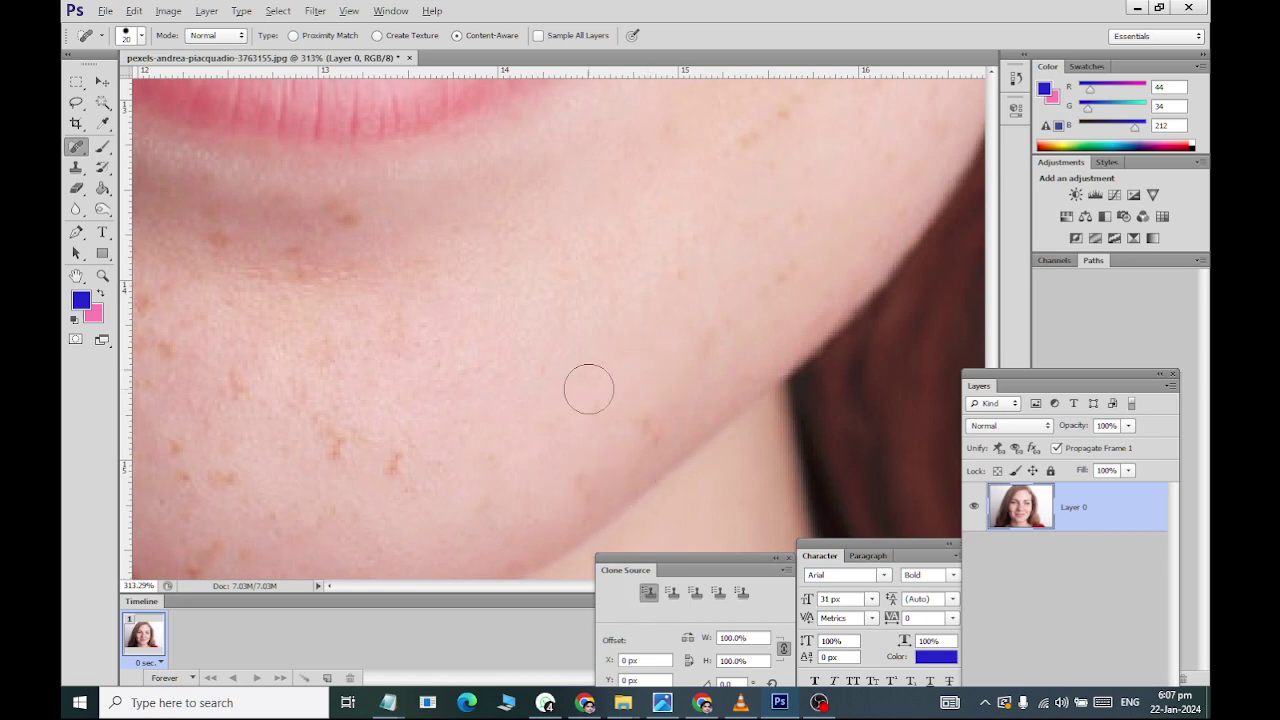
{"action": "left_click", "coordinate": [754, 142]}
Switch from the Spot Healing Brush to the Healing Brush tool.
{"action": "scroll", "coordinate": [605, 270], "scroll_direction": "down", "scroll_amount": 2}
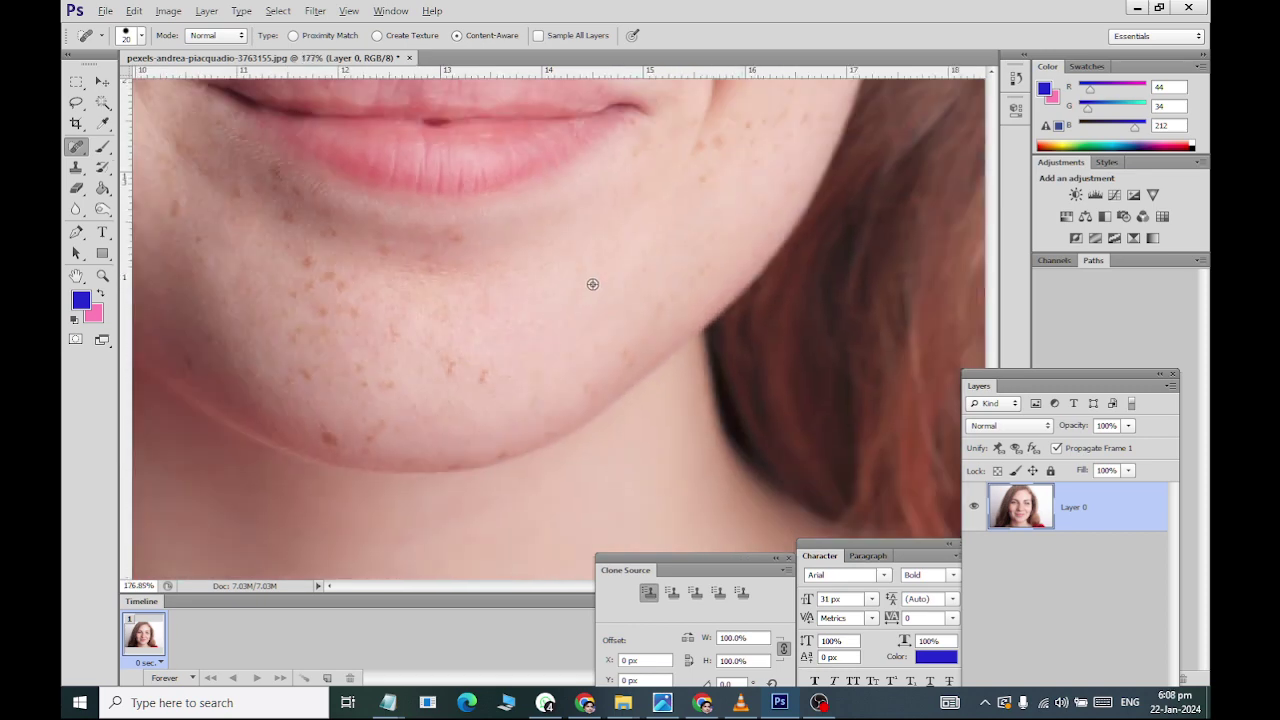
{"action": "scroll", "coordinate": [323, 283], "scroll_direction": "down", "scroll_amount": 1}
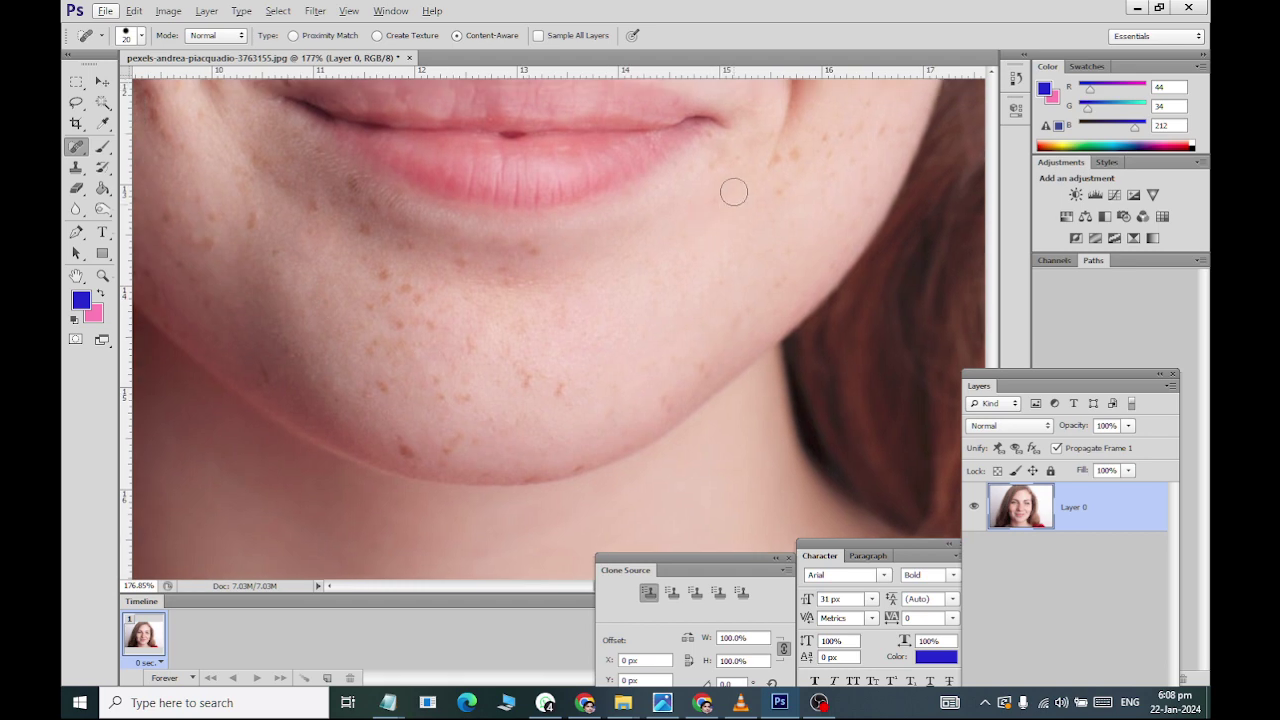
{"action": "scroll", "coordinate": [905, 200], "scroll_direction": "up", "scroll_amount": 3}
{"action": "scroll", "coordinate": [639, 327], "scroll_direction": "up", "scroll_amount": 5}
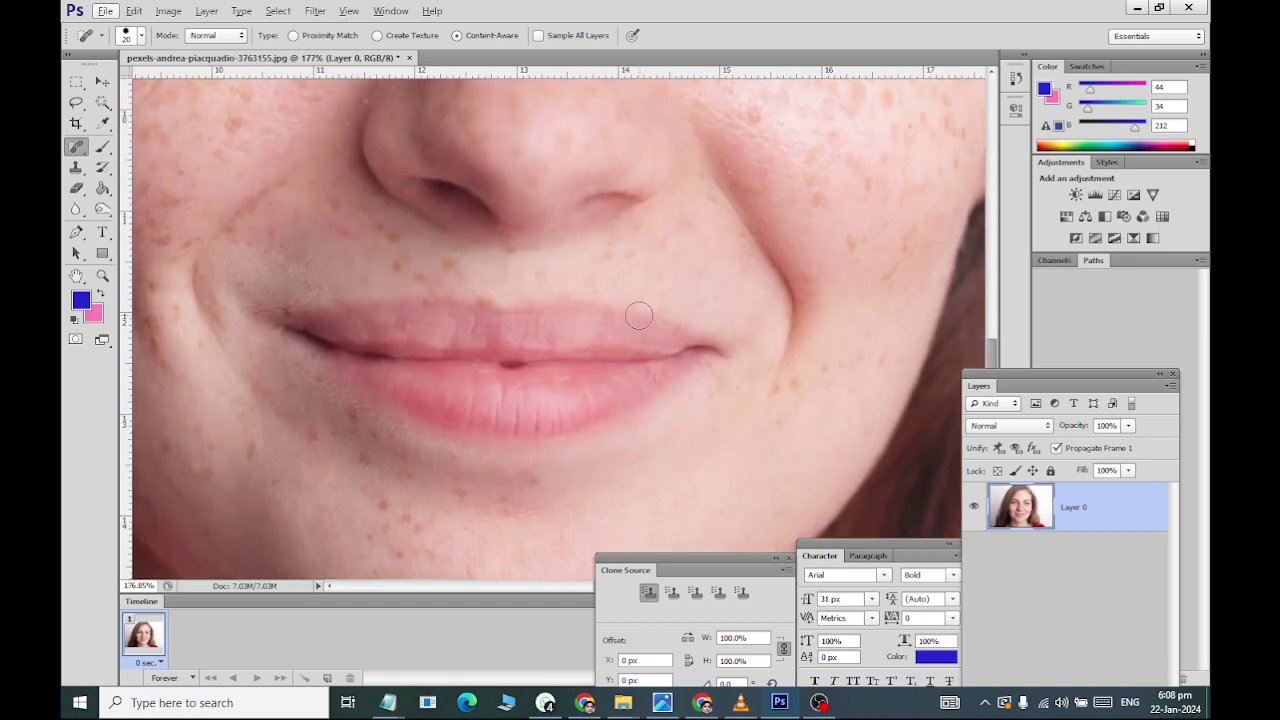
{"action": "left_click", "coordinate": [76, 146]}
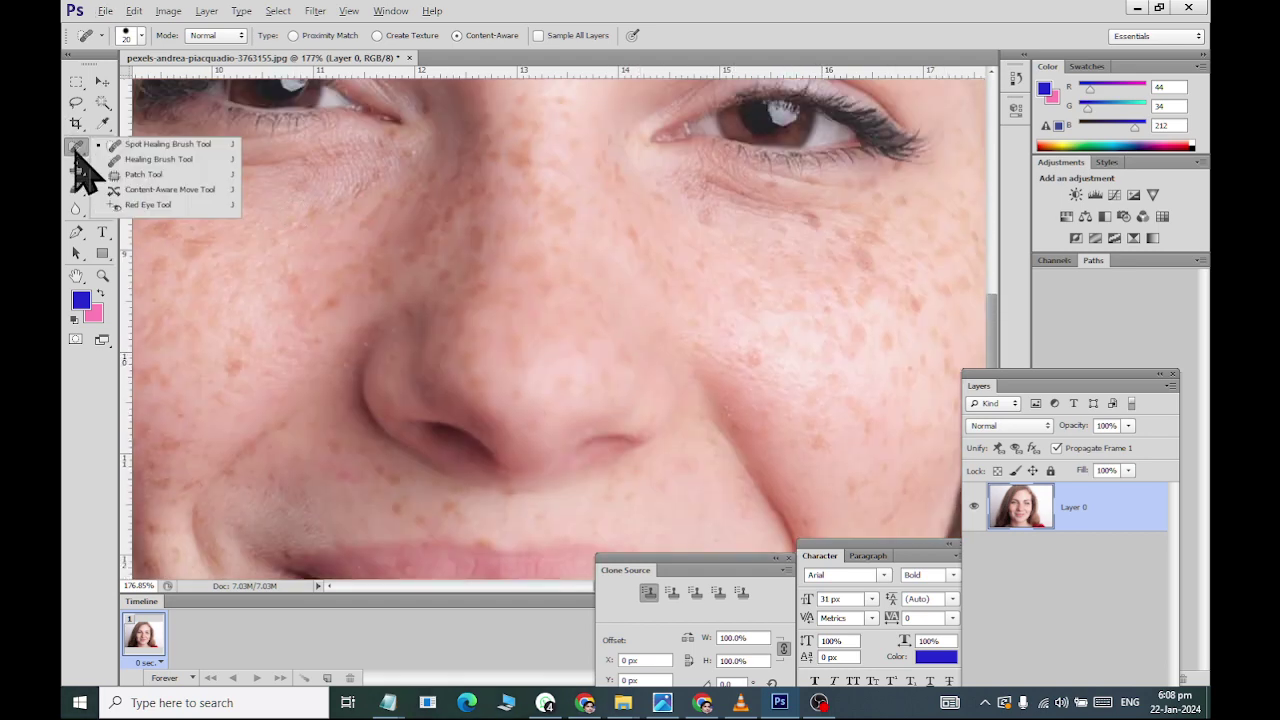
{"action": "left_click", "coordinate": [158, 160]}
Reduce the Healing Brush size to 25 px for retouching the chin.
{"action": "scroll", "coordinate": [650, 330], "scroll_direction": "down", "scroll_amount": 6}
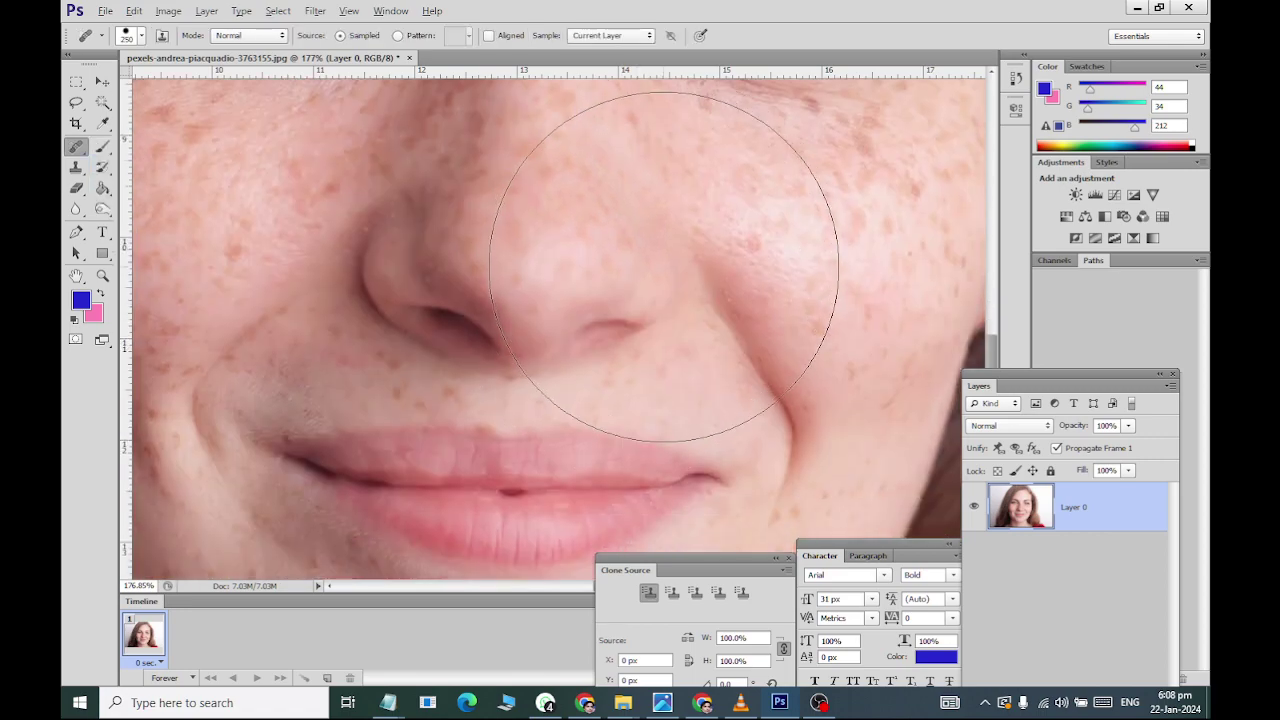
{"action": "scroll", "coordinate": [622, 355], "scroll_direction": "down", "scroll_amount": 5}
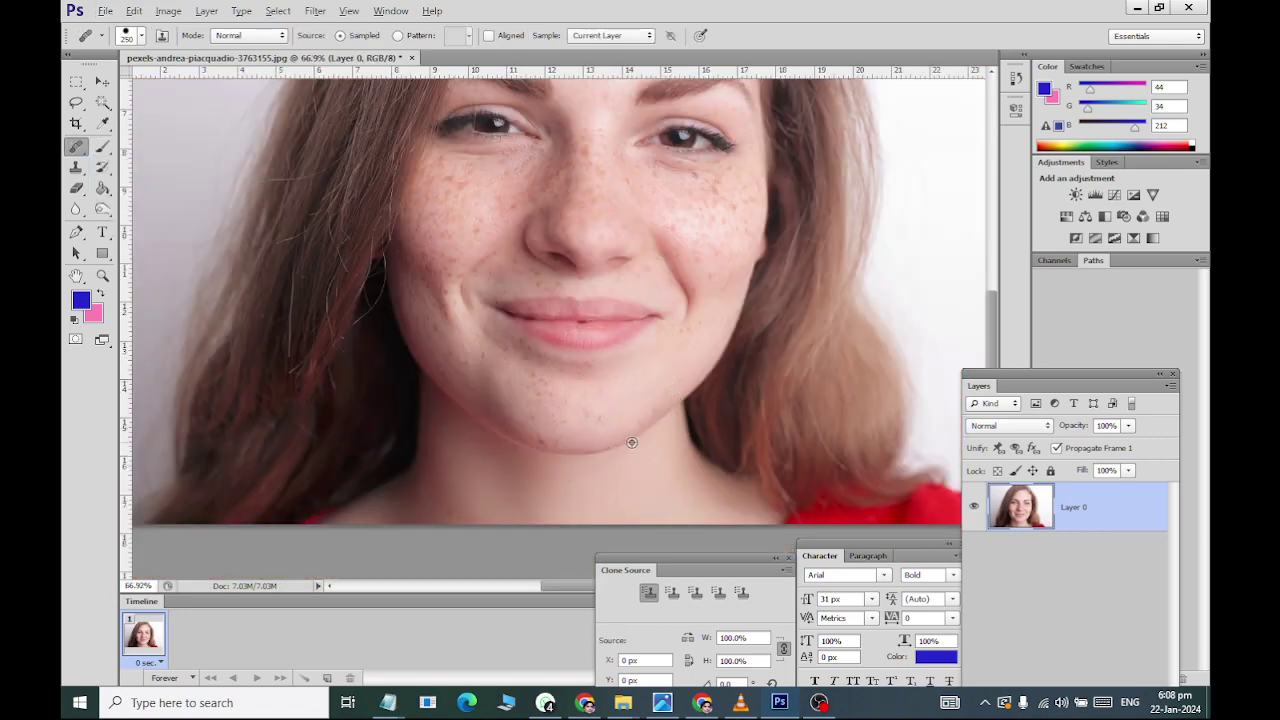
{"action": "scroll", "coordinate": [623, 440], "scroll_direction": "up", "scroll_amount": 7}
{"action": "key", "text": "bracketleft"}
{"action": "key", "text": "bracketleft"}
{"action": "key", "text": "bracketleft"}
{"action": "key", "text": "bracketleft"}
{"action": "key", "text": "bracketleft"}
{"action": "key", "text": "bracketleft"}
{"action": "key", "text": "bracketleft"}
{"action": "key", "text": "bracketleft"}
{"action": "key", "text": "bracketleft"}
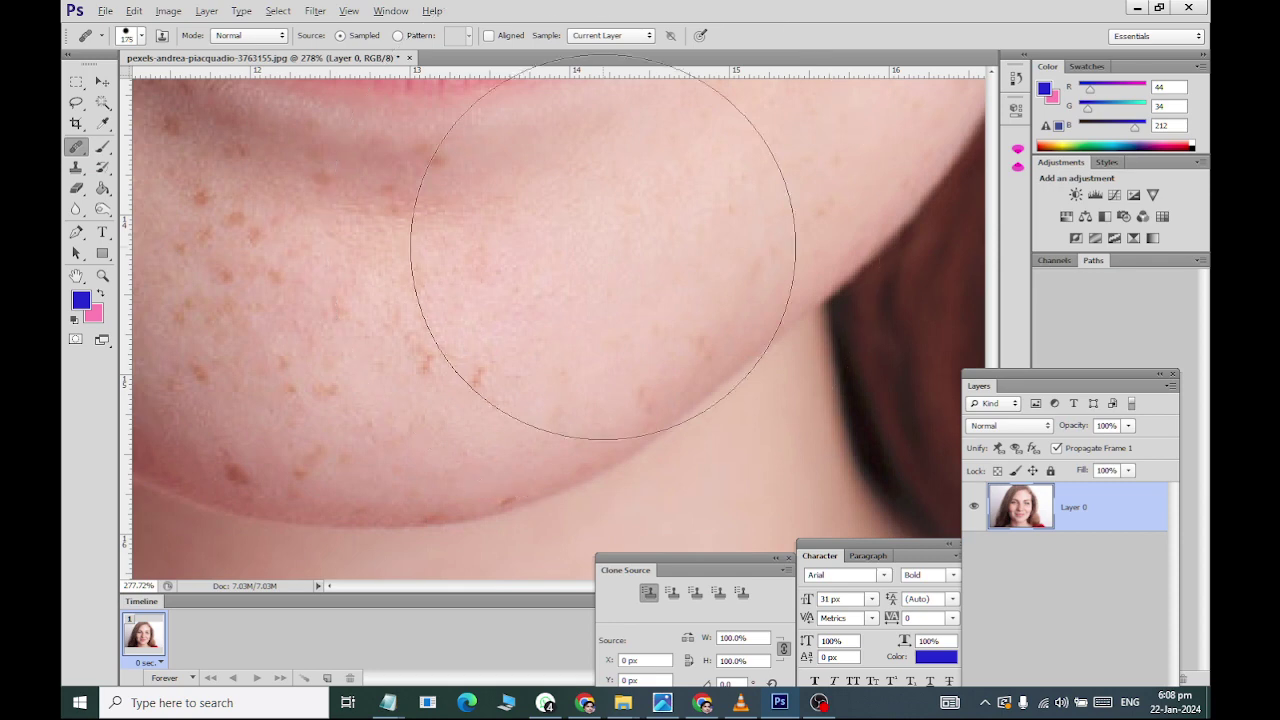
{"action": "right_click", "coordinate": [629, 258]}
{"action": "key", "text": "Return"}
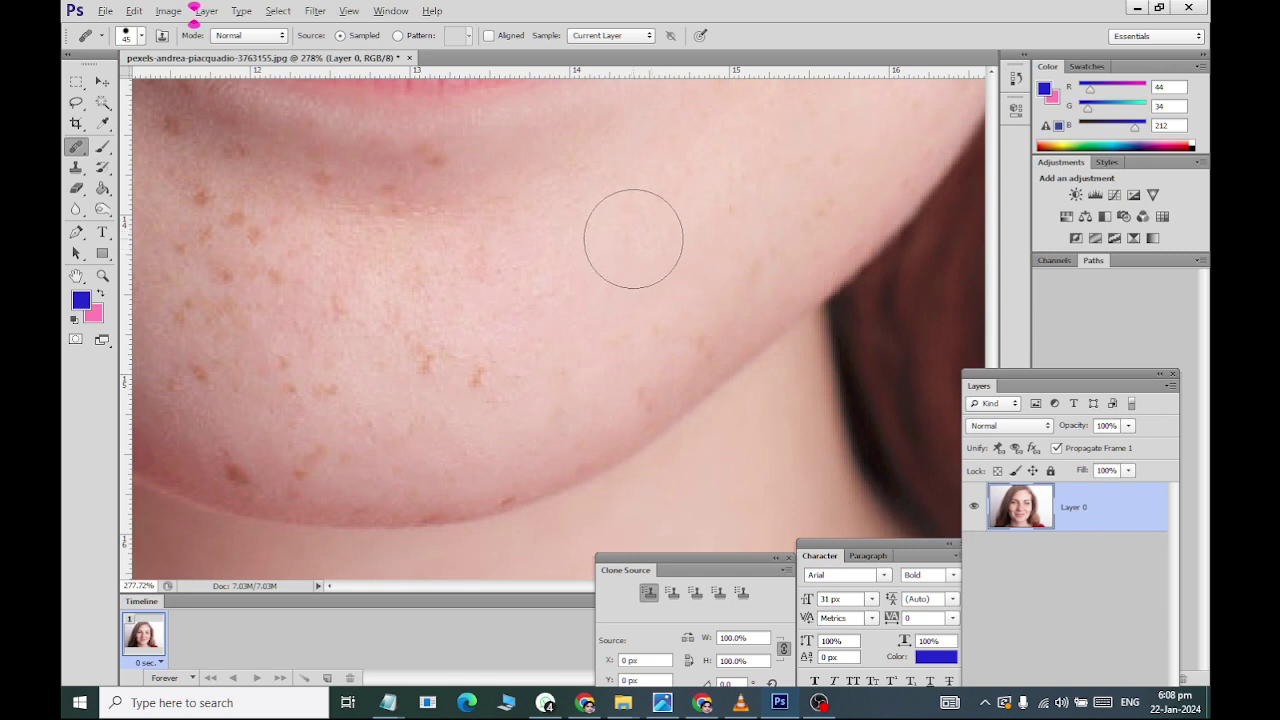
{"action": "key", "text": "alt"}
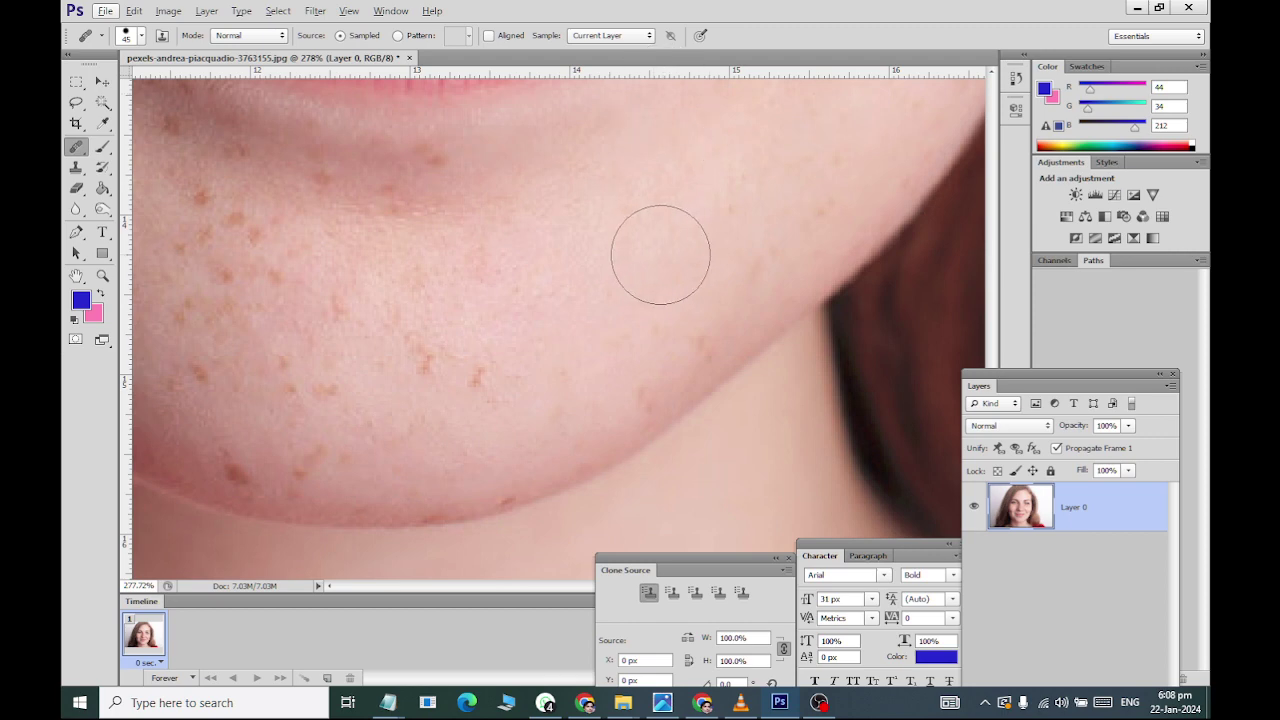
{"action": "key", "text": "bracketleft"}
{"action": "key", "text": "bracketleft"}
{"action": "key", "text": "bracketleft"}
{"action": "key", "text": "bracketleft"}
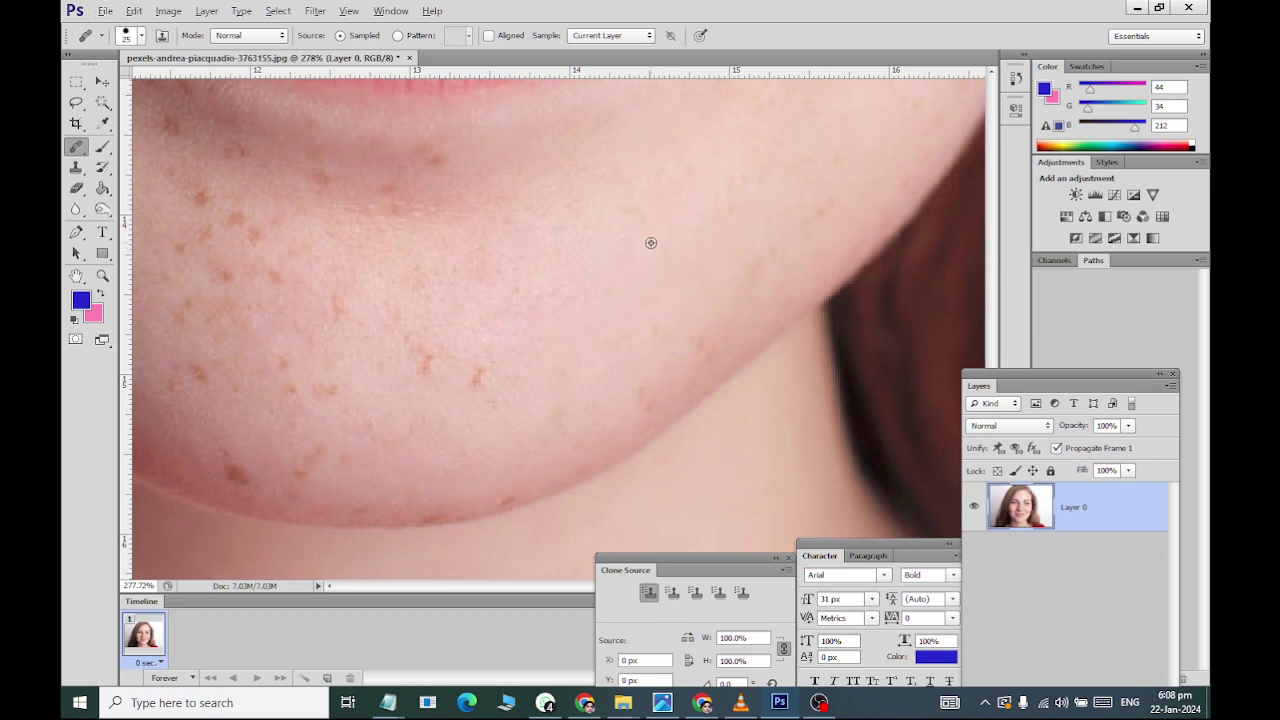
Sample clean skin between chin and right jawline, and paint it over the freckles on the chin's right half and lower cheek.
{"action": "left_click", "coordinate": [651, 243], "text": "alt"}
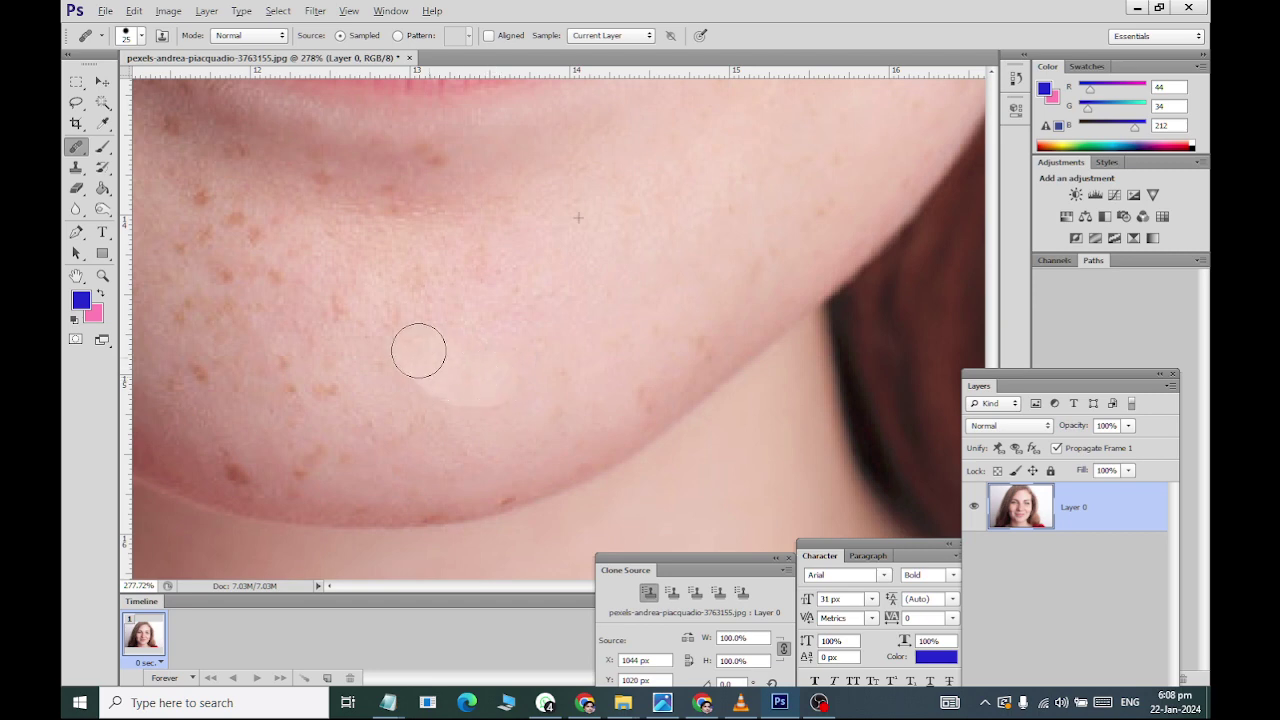
{"action": "mouse_move", "coordinate": [503, 283]}
{"action": "left_mouse_down"}
{"action": "mouse_move", "coordinate": [584, 266]}
{"action": "mouse_move", "coordinate": [426, 278]}
{"action": "mouse_move", "coordinate": [427, 289]}
{"action": "mouse_move", "coordinate": [522, 253]}
{"action": "mouse_move", "coordinate": [564, 203]}
{"action": "mouse_move", "coordinate": [463, 221]}
{"action": "mouse_move", "coordinate": [702, 338]}
{"action": "mouse_move", "coordinate": [680, 366]}
{"action": "mouse_move", "coordinate": [642, 380]}
{"action": "mouse_move", "coordinate": [531, 388]}
{"action": "left_mouse_up"}
{"action": "mouse_move", "coordinate": [684, 247]}
{"action": "left_mouse_down"}
{"action": "mouse_move", "coordinate": [786, 240]}
{"action": "mouse_move", "coordinate": [838, 180]}
{"action": "left_mouse_up"}
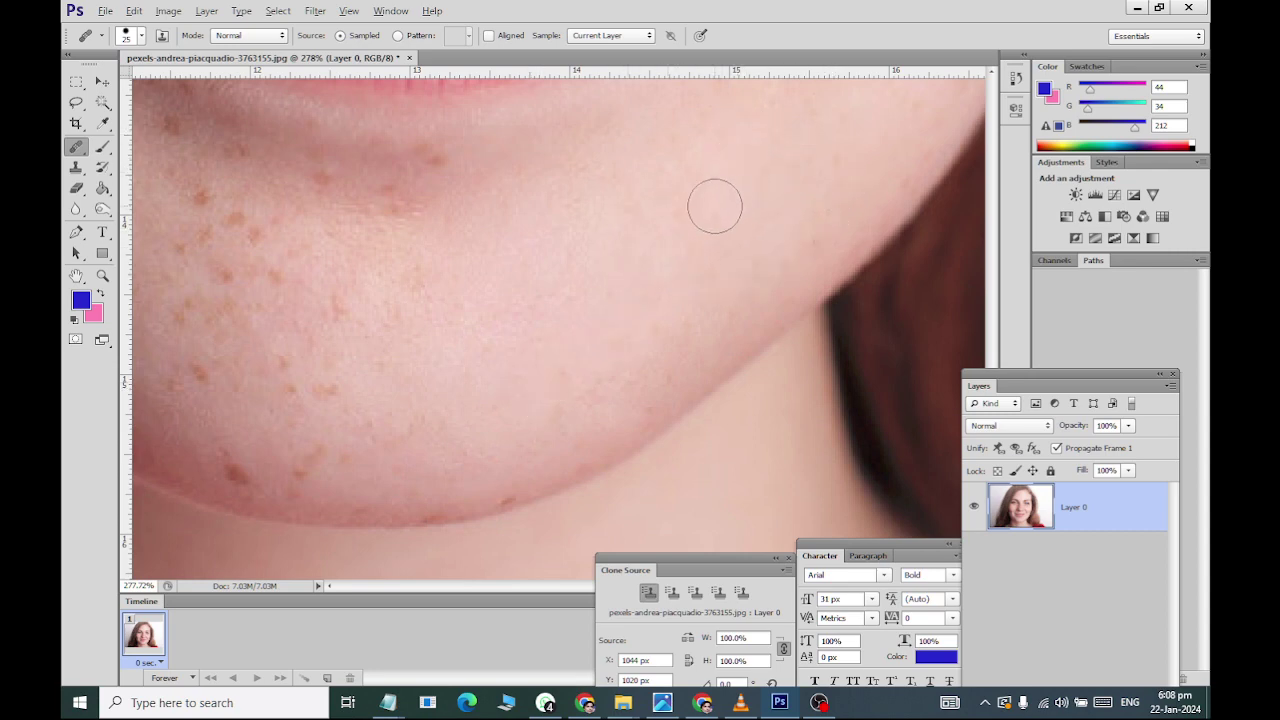
Heal the freckles and blotches across the lower centre of the chin with short strokes of sampled skin.
{"action": "left_click_drag", "start_coordinate": [460, 428], "coordinate": [292, 430]}
{"action": "left_click", "coordinate": [424, 418]}
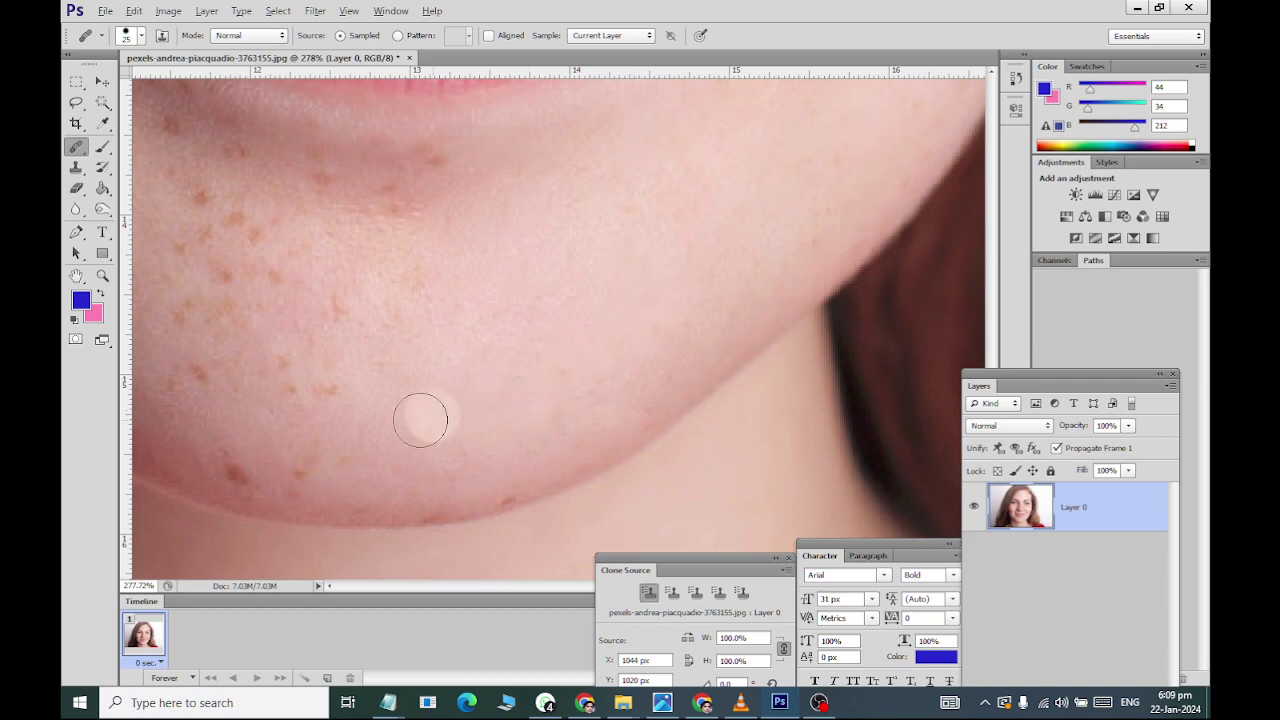
{"action": "left_click", "coordinate": [302, 410]}
{"action": "left_click", "coordinate": [257, 373]}
{"action": "left_click", "coordinate": [309, 300]}
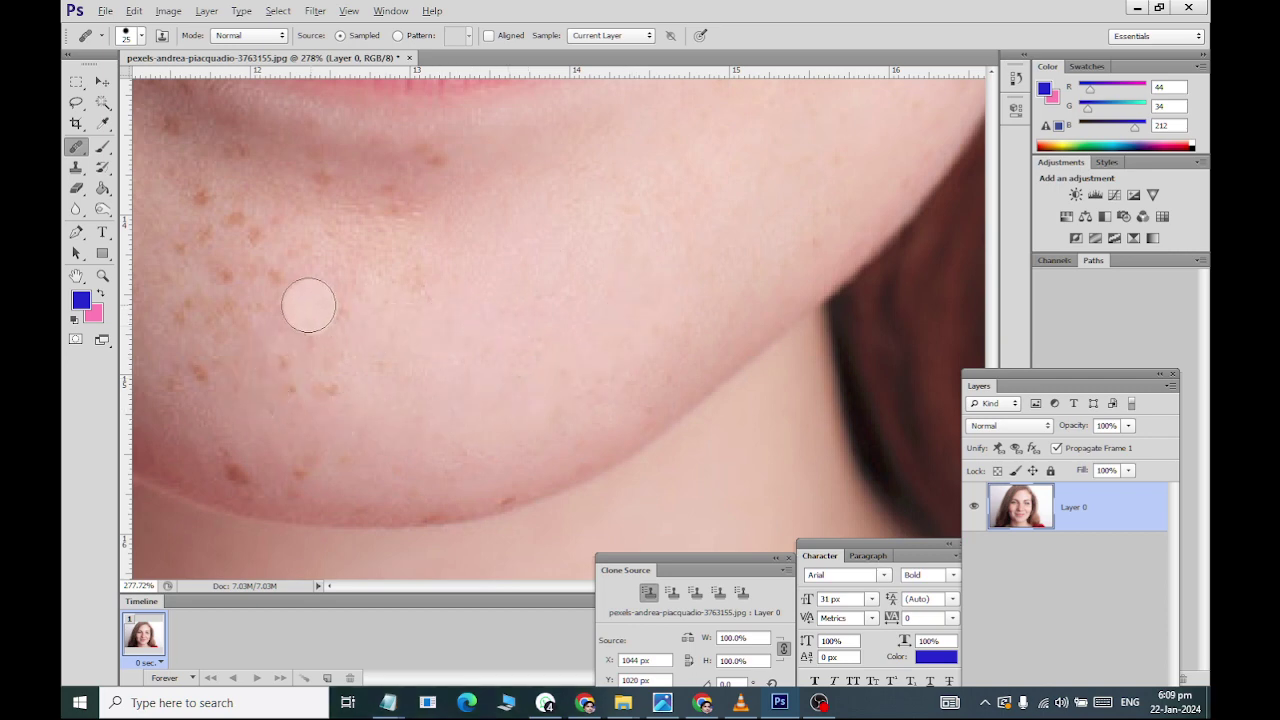
{"action": "left_click", "coordinate": [360, 267]}
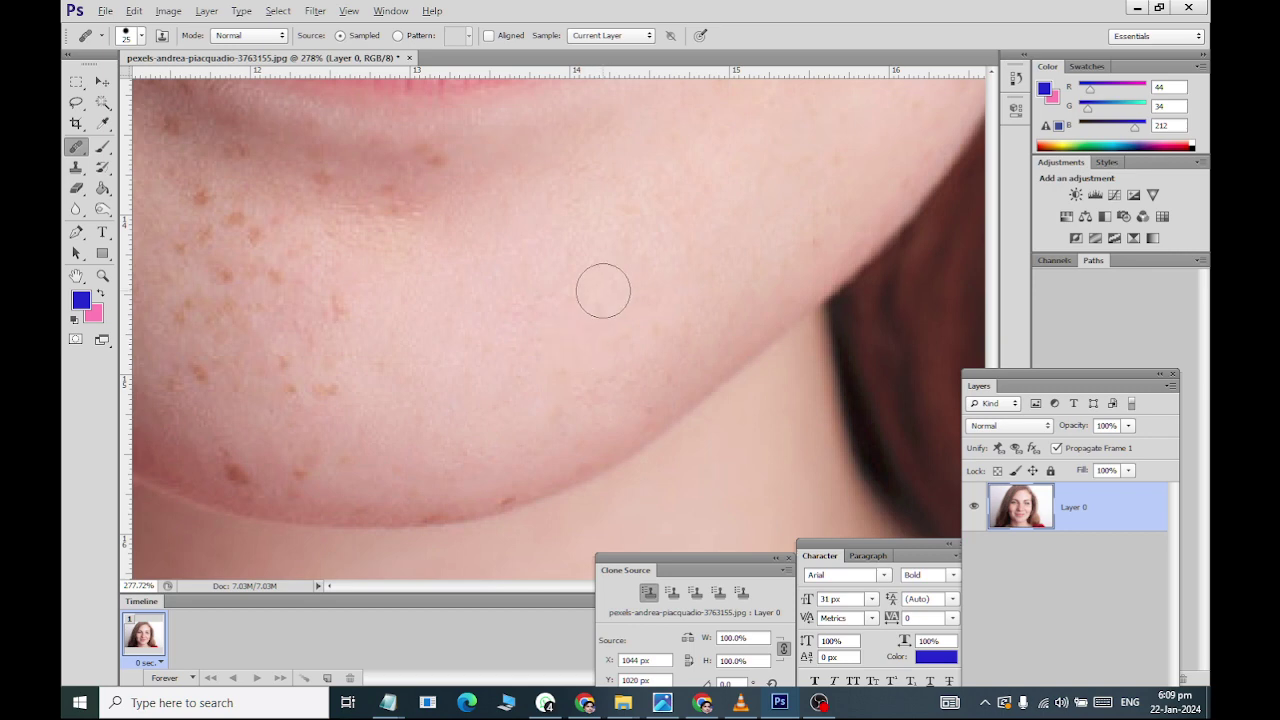
Brush away the freckles on the bridge of the nose between the eyes with the Healing Brush.
{"action": "scroll", "coordinate": [558, 280], "scroll_direction": "down", "scroll_amount": 5}
{"action": "scroll", "coordinate": [556, 310], "scroll_direction": "up", "scroll_amount": 5}
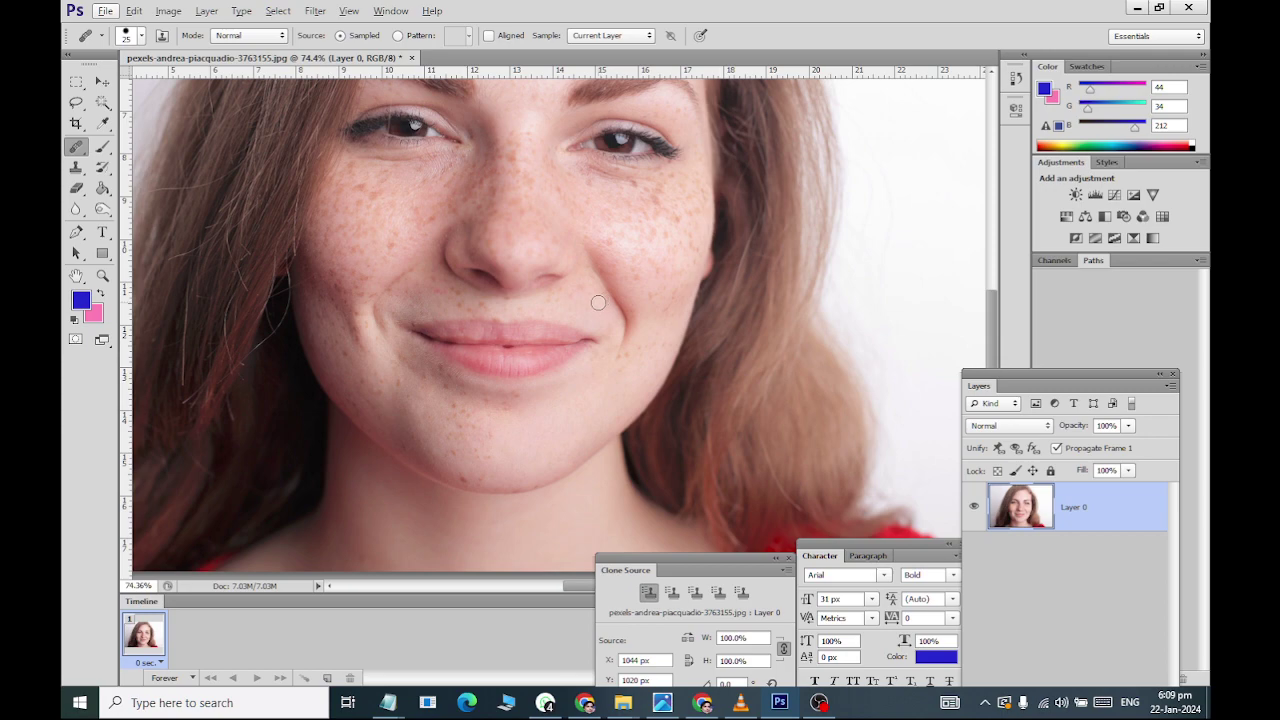
{"action": "scroll", "coordinate": [584, 312], "scroll_direction": "up", "scroll_amount": 3}
{"action": "scroll", "coordinate": [517, 238], "scroll_direction": "up", "scroll_amount": 5}
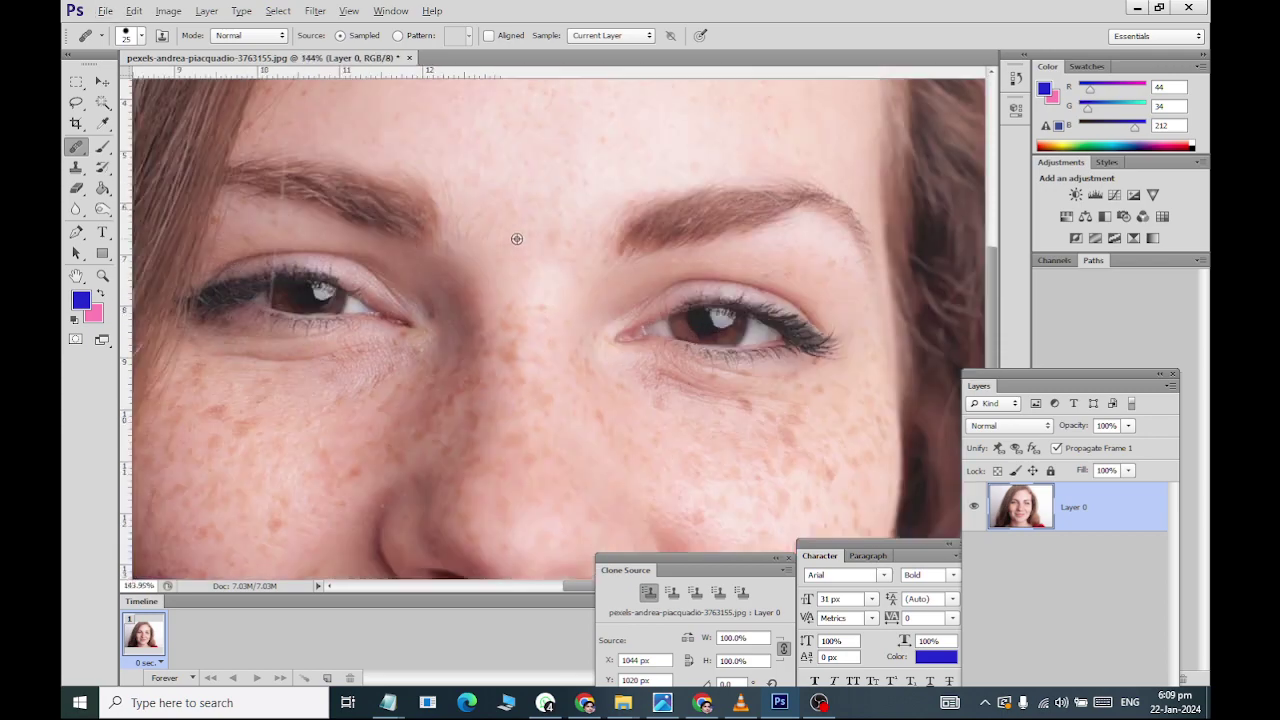
{"action": "scroll", "coordinate": [517, 238], "scroll_direction": "up", "scroll_amount": 1}
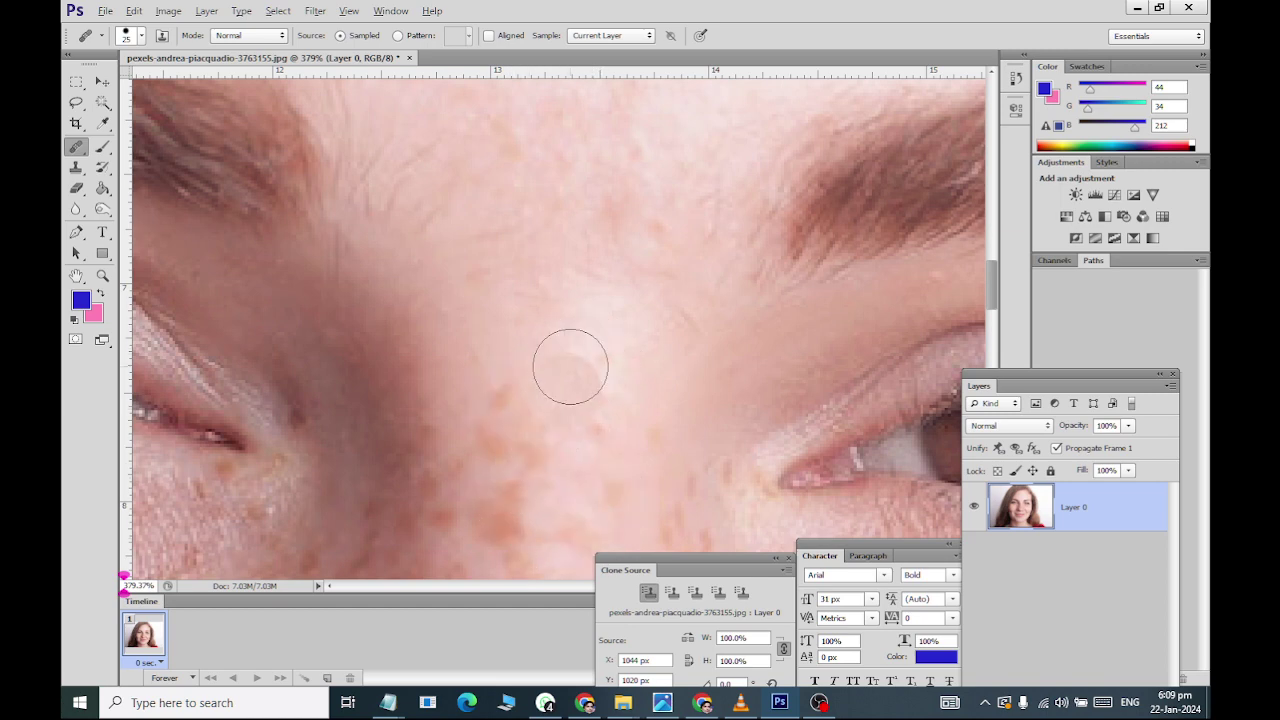
{"action": "scroll", "coordinate": [592, 338], "scroll_direction": "down", "scroll_amount": 3}
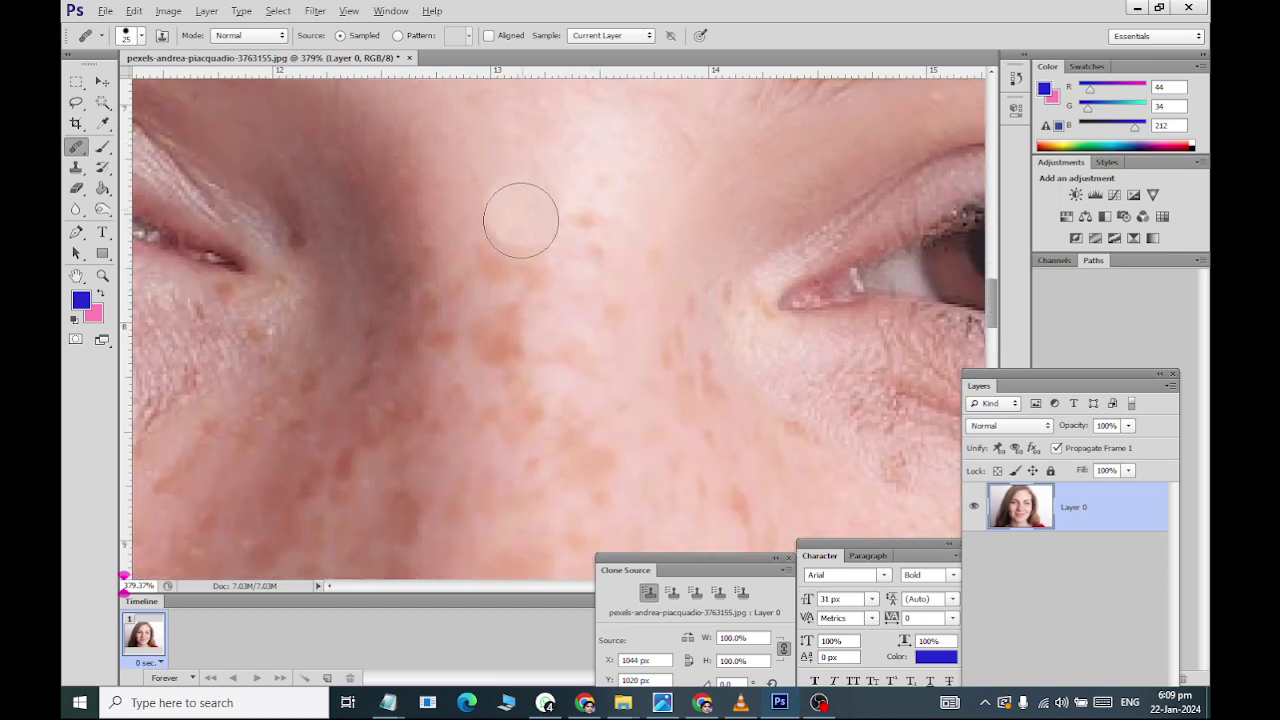
{"action": "left_click_drag", "start_coordinate": [520, 220], "coordinate": [528, 334]}
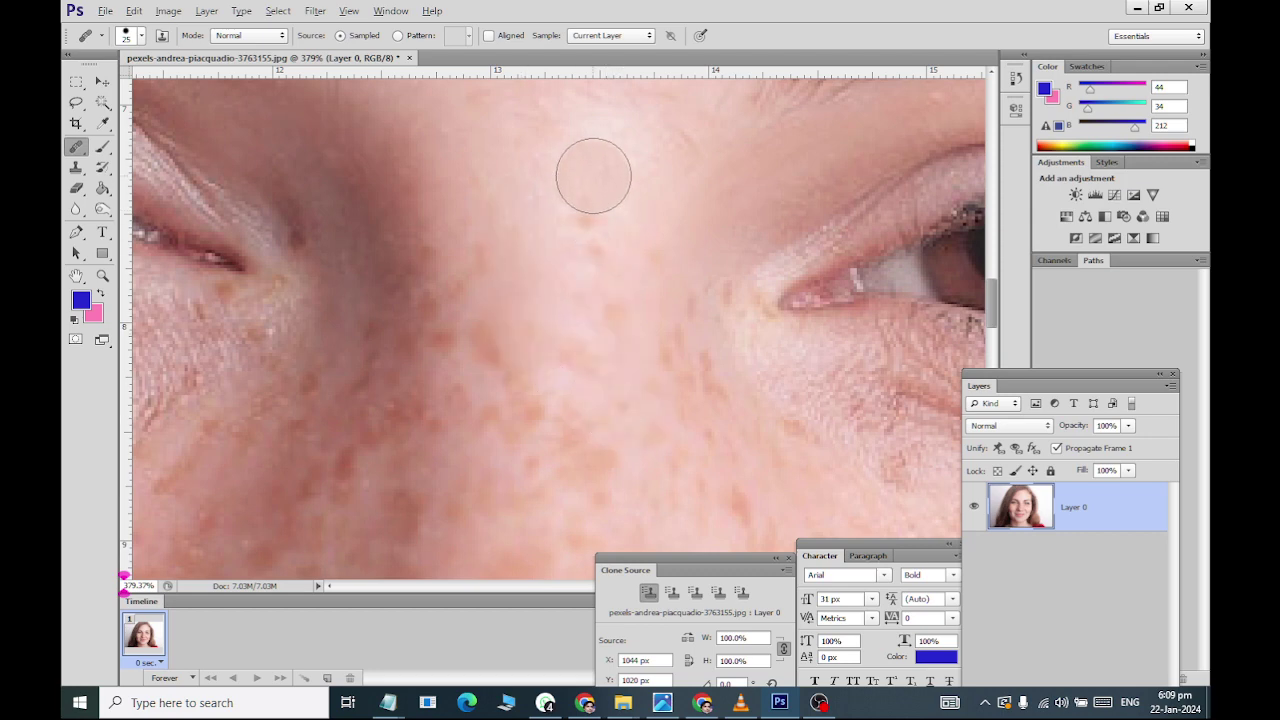
{"action": "left_click_drag", "start_coordinate": [593, 176], "coordinate": [594, 270]}
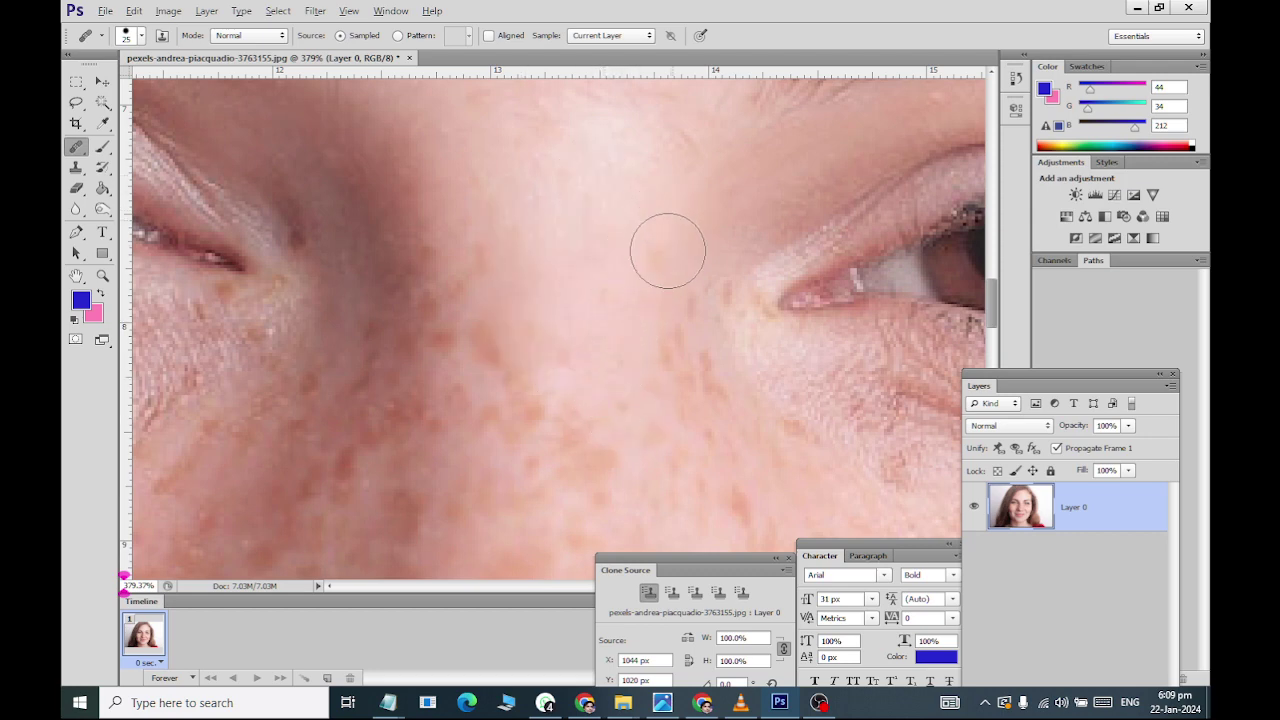
{"action": "mouse_move", "coordinate": [421, 198]}
{"action": "left_mouse_down"}
{"action": "mouse_move", "coordinate": [423, 149]}
{"action": "mouse_move", "coordinate": [455, 240]}
{"action": "left_mouse_up"}
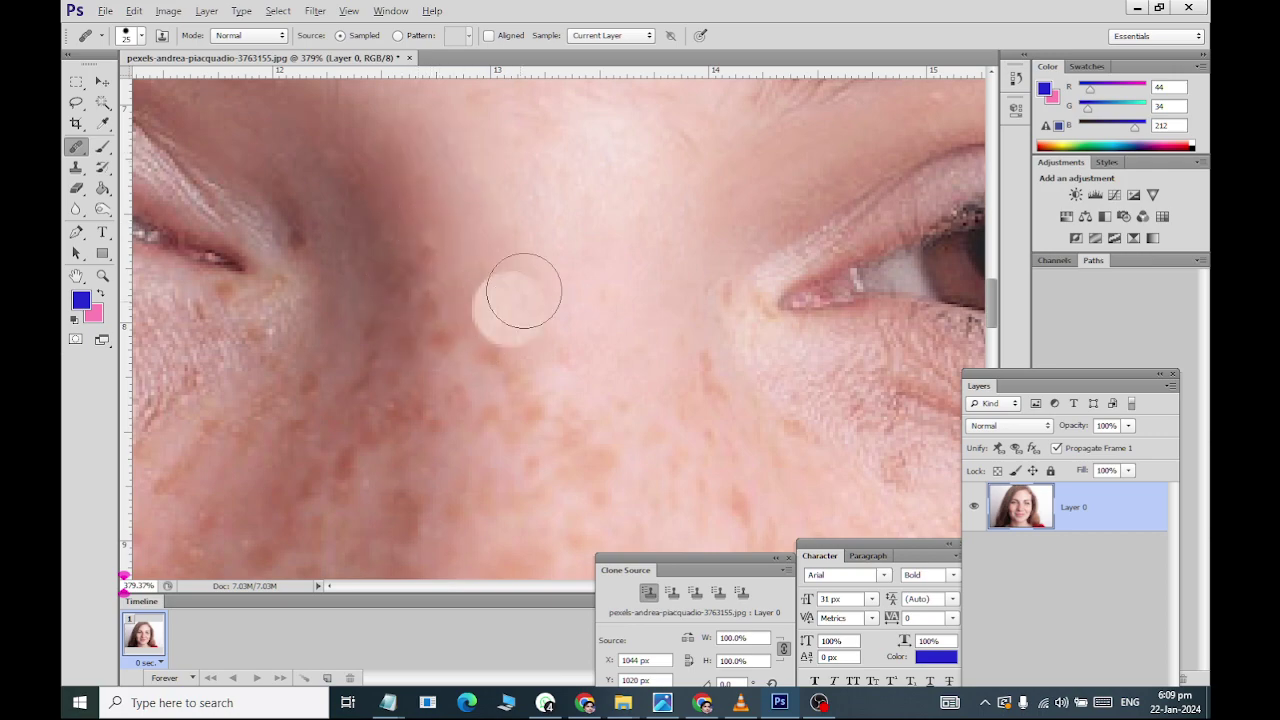
{"action": "scroll", "coordinate": [517, 283], "scroll_direction": "down", "scroll_amount": 1}
{"action": "left_click_drag", "start_coordinate": [517, 280], "coordinate": [509, 223]}
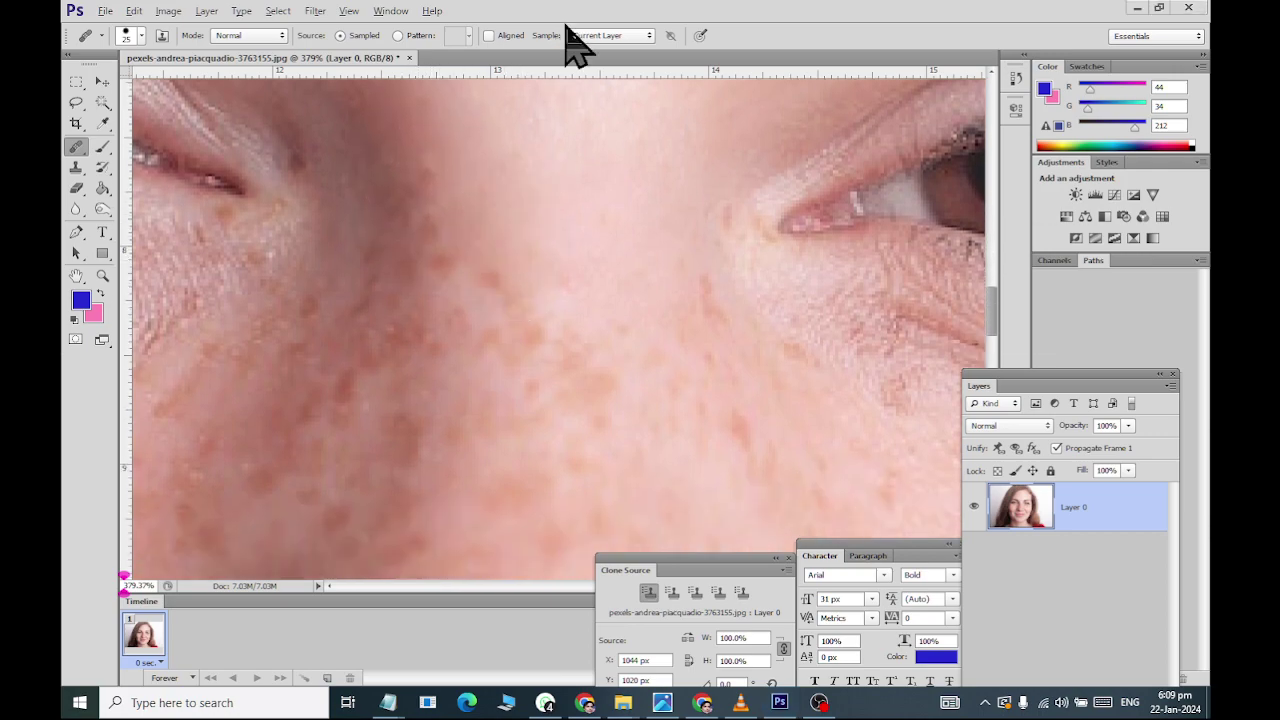
Sample clean skin between the eyes and heal the freckles down the nose and along its shadowed left side.
{"action": "key", "text": "super"}
{"action": "key", "text": "super"}
{"action": "scroll", "coordinate": [543, 257], "scroll_direction": "down", "scroll_amount": 8}
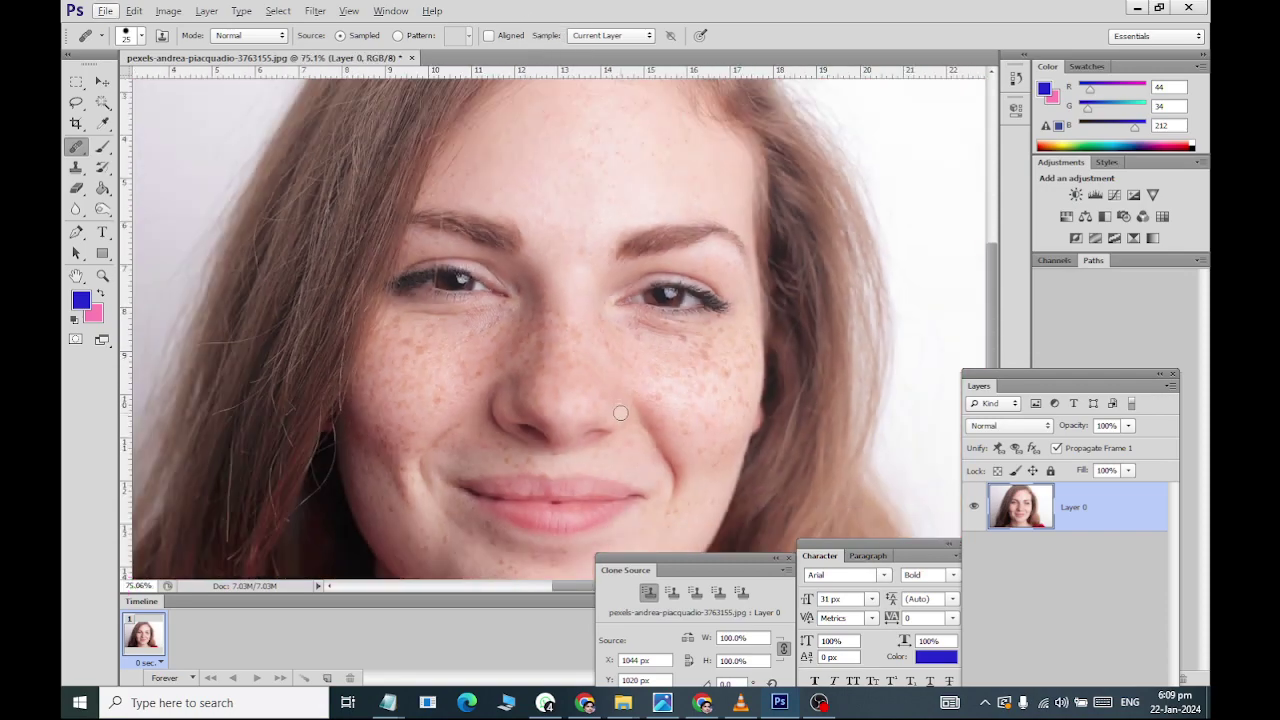
{"action": "scroll", "coordinate": [620, 413], "scroll_direction": "up", "scroll_amount": 4}
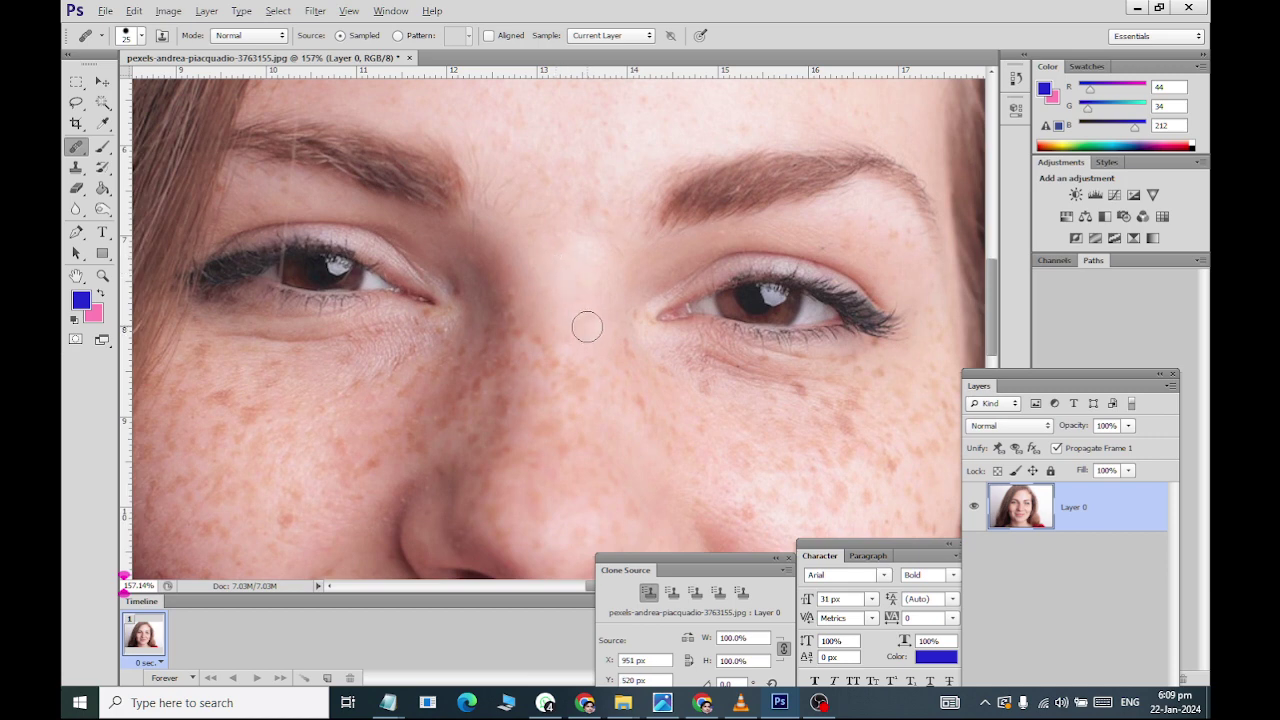
{"action": "left_click_drag", "start_coordinate": [578, 422], "coordinate": [578, 424]}
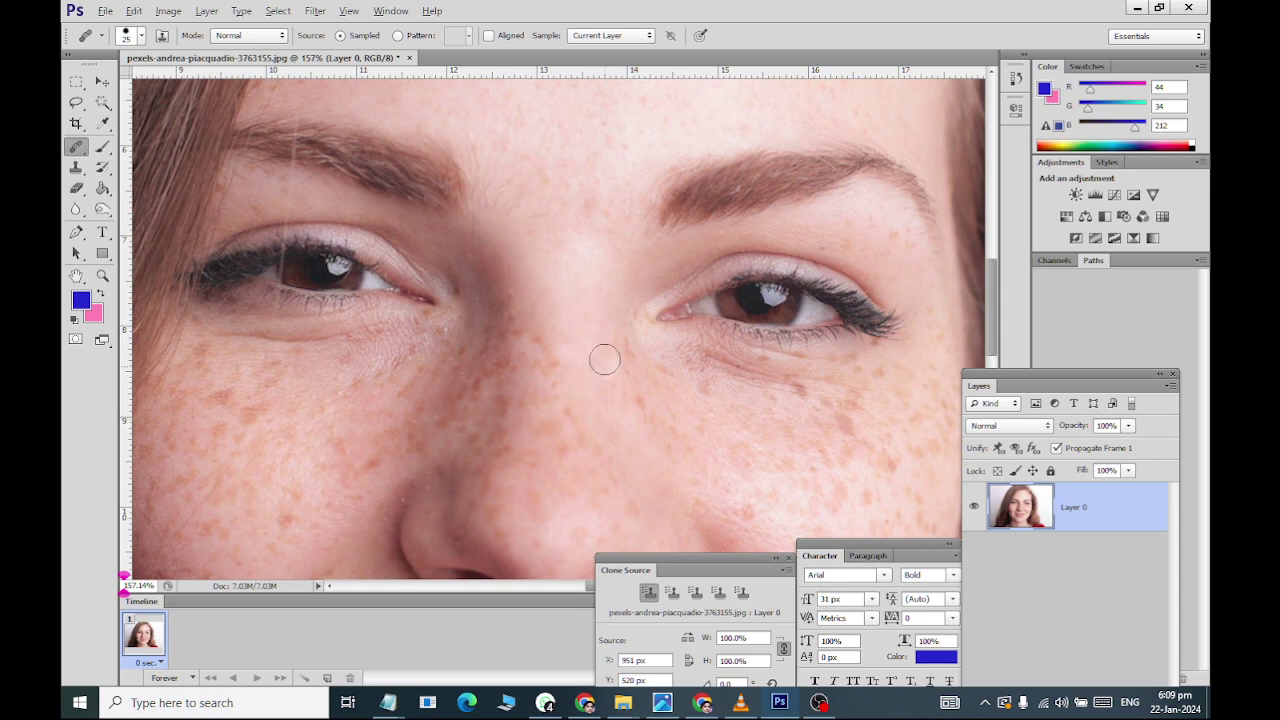
{"action": "left_click_drag", "start_coordinate": [594, 348], "coordinate": [623, 449]}
{"action": "left_click_drag", "start_coordinate": [542, 313], "coordinate": [543, 463]}
{"action": "mouse_move", "coordinate": [486, 335]}
{"action": "left_mouse_down"}
{"action": "mouse_move", "coordinate": [510, 305]}
{"action": "mouse_move", "coordinate": [503, 410]}
{"action": "left_mouse_up"}
{"action": "left_click_drag", "start_coordinate": [480, 443], "coordinate": [470, 442]}
Open the photo of the woman in the yellow flower field from the "latest" folder.
{"action": "scroll", "coordinate": [603, 261], "scroll_direction": "down", "scroll_amount": 5}
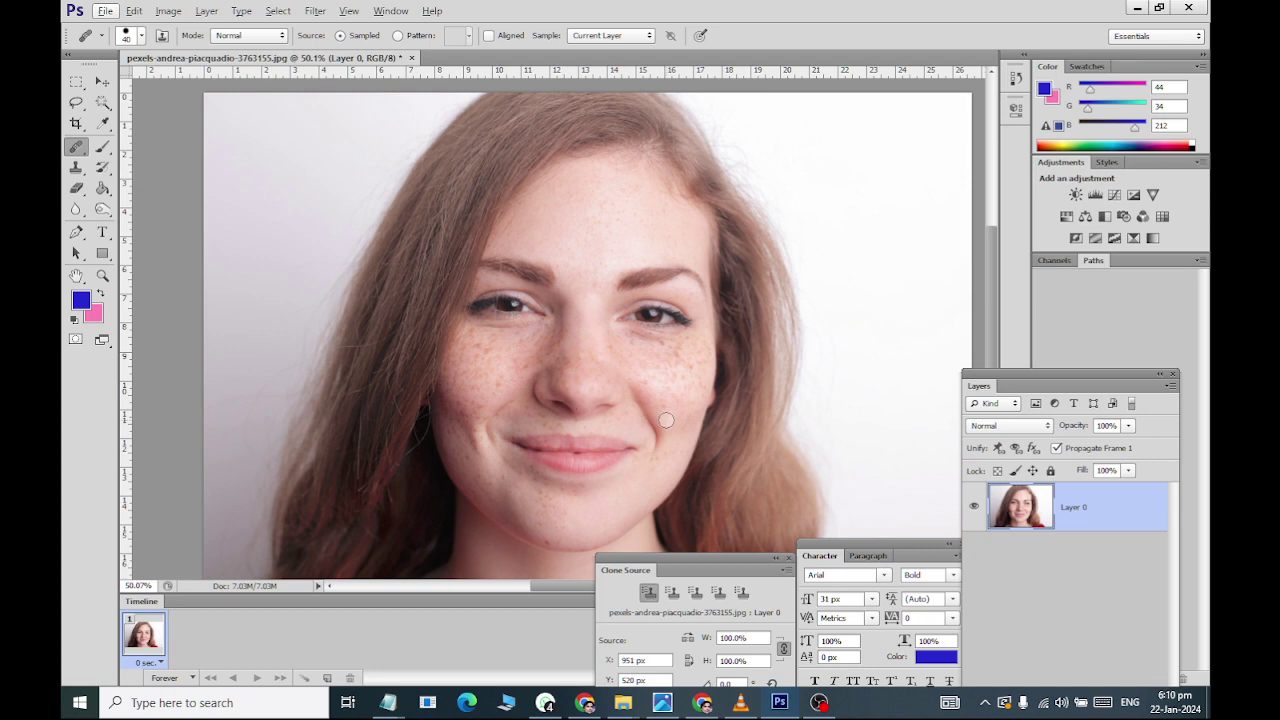
{"action": "right_click", "coordinate": [75, 146]}
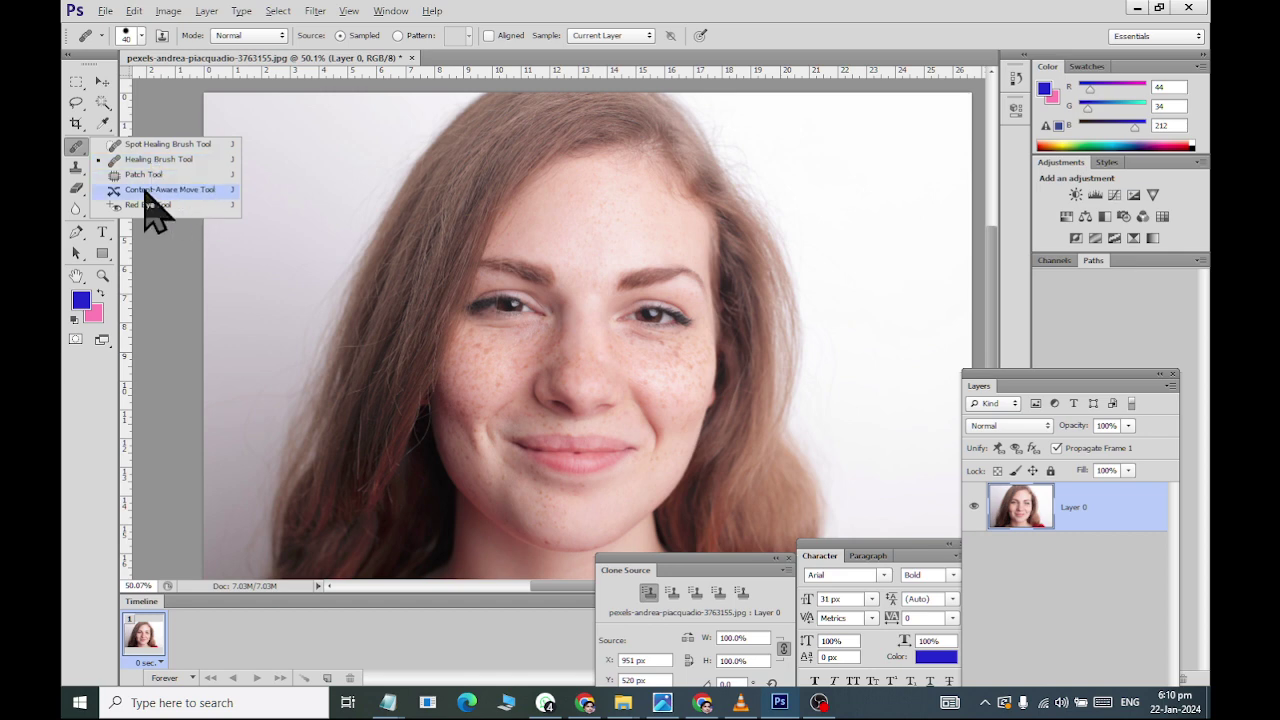
{"action": "left_click", "coordinate": [110, 18]}
{"action": "left_click", "coordinate": [110, 18]}
{"action": "left_click", "coordinate": [117, 49]}
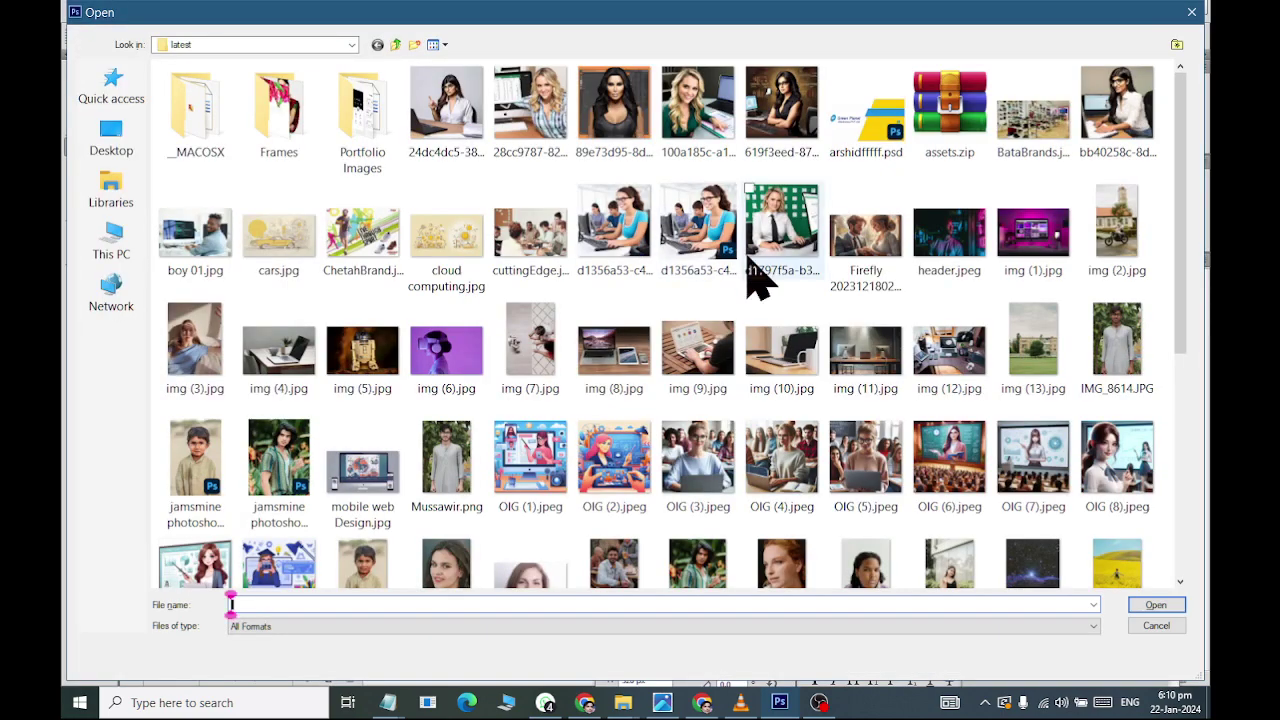
{"action": "scroll", "coordinate": [1160, 380], "scroll_direction": "down", "scroll_amount": 3}
{"action": "double_click", "coordinate": [1150, 390]}
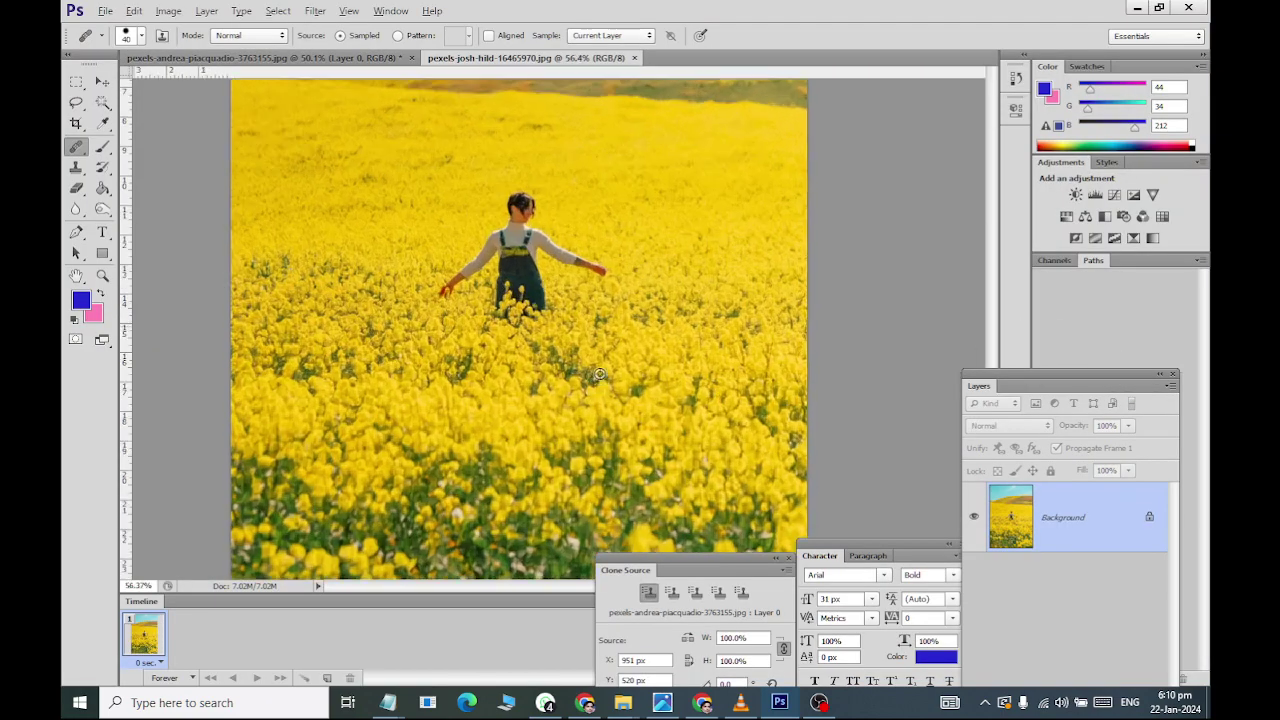
Convert the flower field photo's locked background into an editable layer named Layer 0.
{"action": "double_click", "coordinate": [1147, 524]}
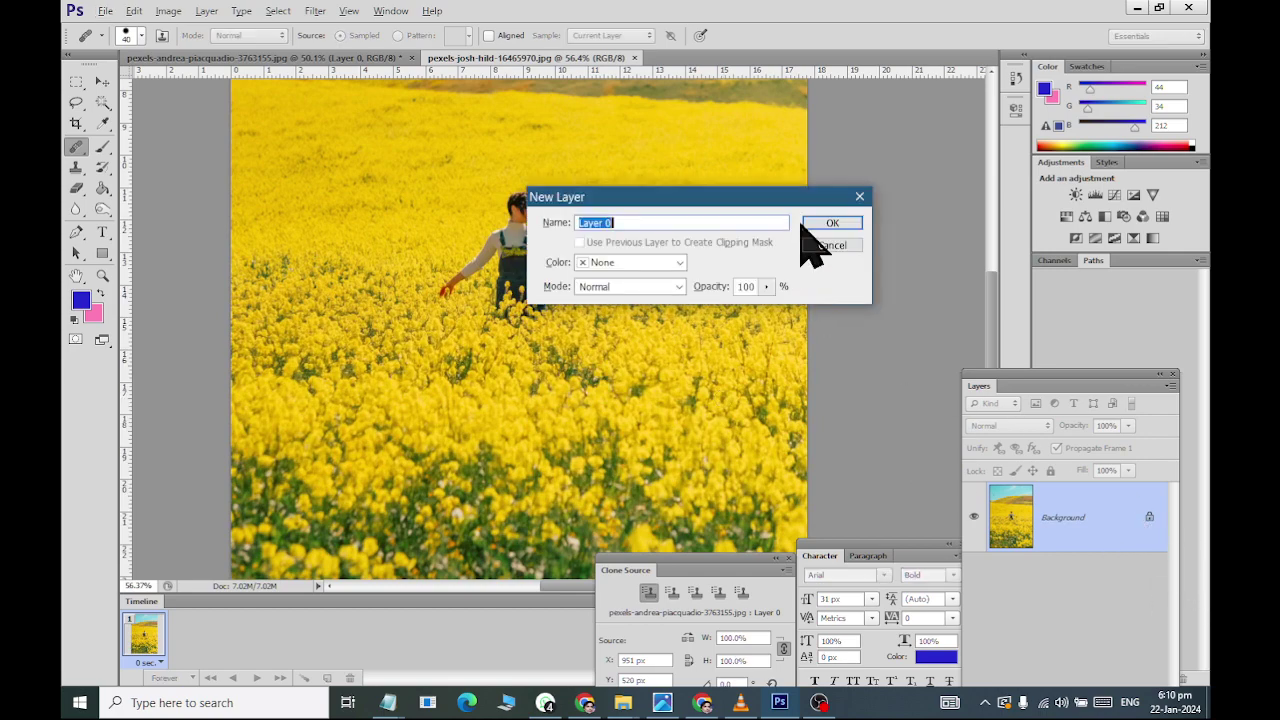
{"action": "left_click", "coordinate": [825, 222]}
Sample the yellow flowers beside the woman with the Healing Brush and enlarge the brush to 500 px.
{"action": "scroll", "coordinate": [509, 165], "scroll_direction": "up", "scroll_amount": 3}
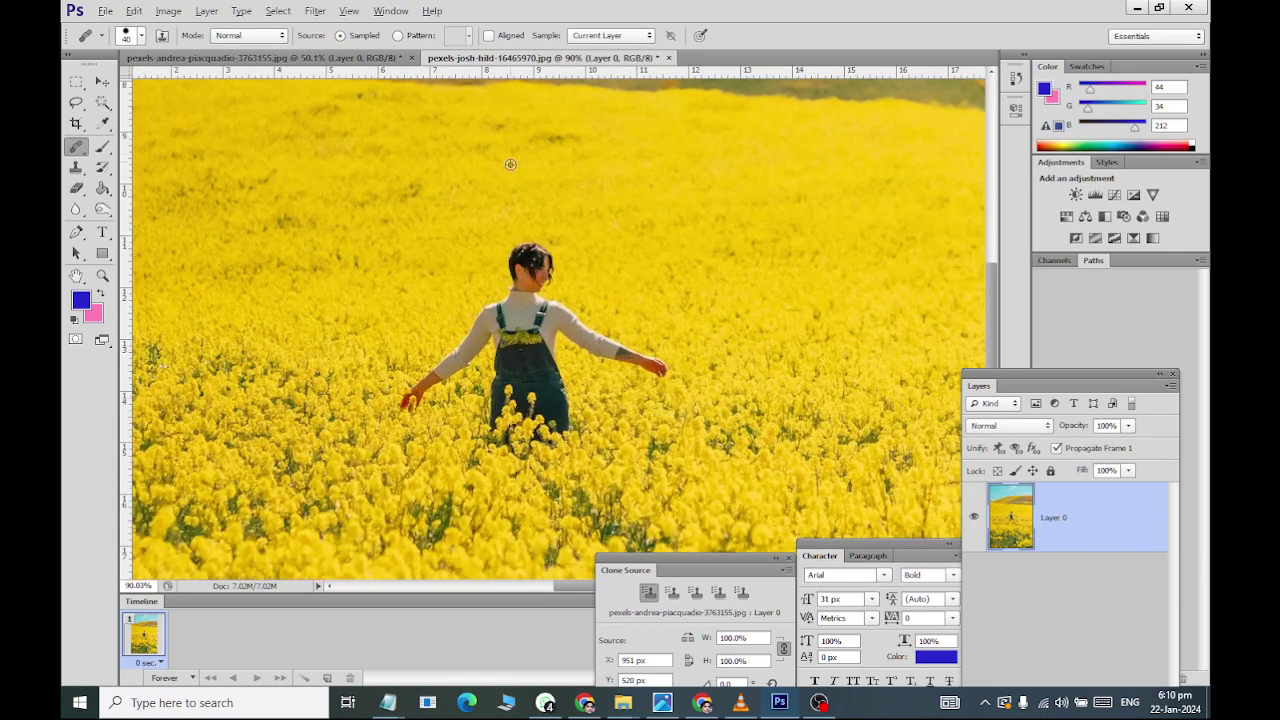
{"action": "scroll", "coordinate": [523, 305], "scroll_direction": "down", "scroll_amount": 4}
{"action": "scroll", "coordinate": [523, 305], "scroll_direction": "down", "scroll_amount": 3}
{"action": "scroll", "coordinate": [523, 305], "scroll_direction": "up", "scroll_amount": 4}
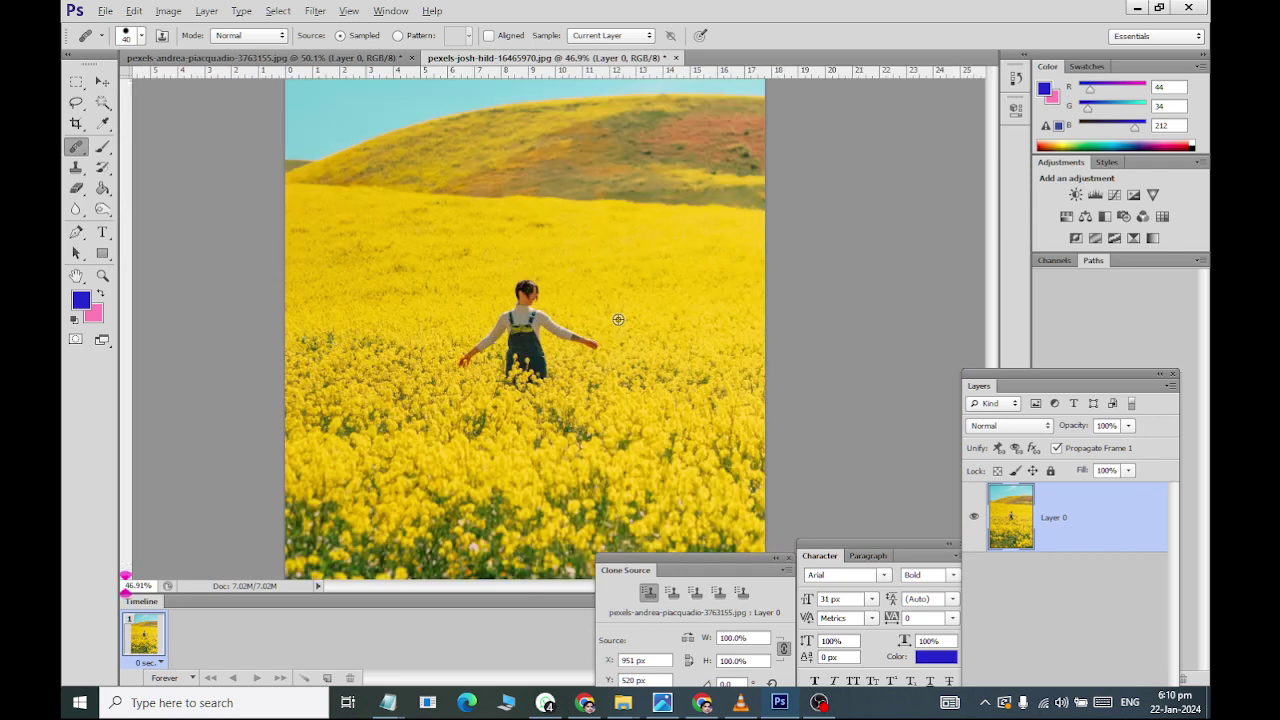
{"action": "scroll", "coordinate": [683, 366], "scroll_direction": "up", "scroll_amount": 4}
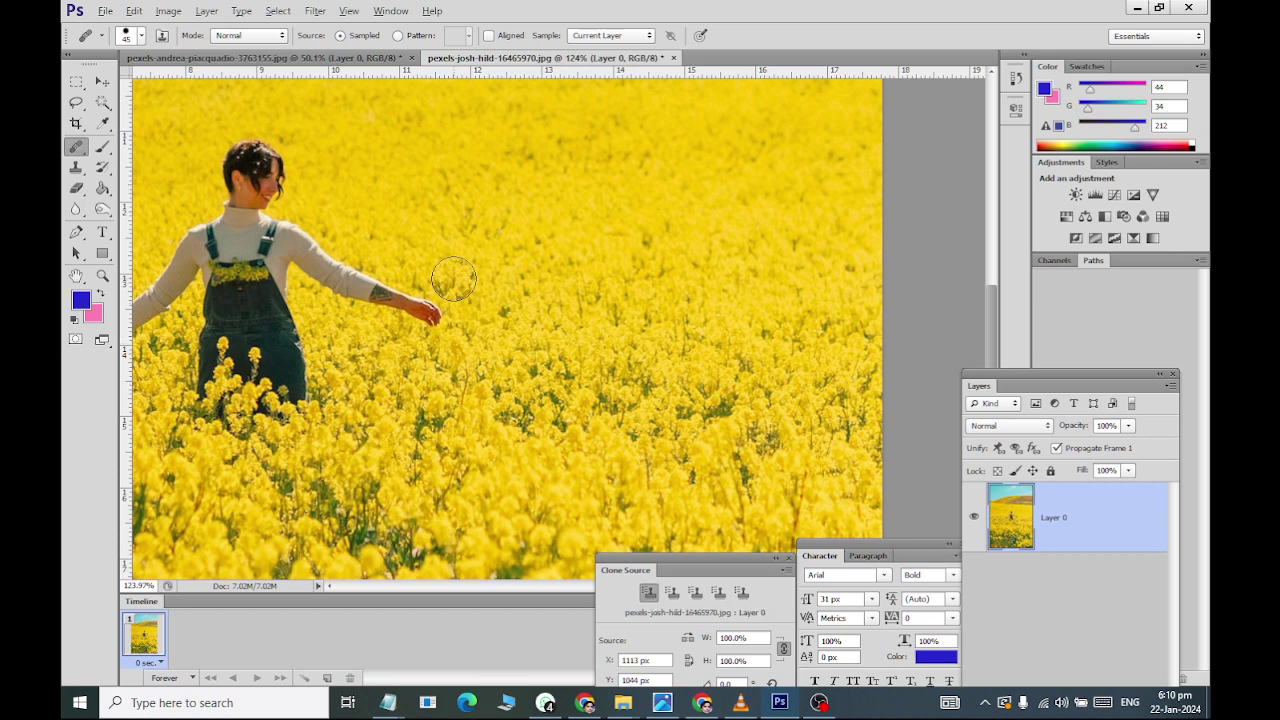
{"action": "key", "text": "bracketright"}
{"action": "key", "text": "bracketright"}
{"action": "key", "text": "bracketright"}
{"action": "key", "text": "bracketright"}
{"action": "key", "text": "bracketright"}
{"action": "key", "text": "bracketright"}
{"action": "key", "text": "bracketright"}
{"action": "key", "text": "bracketright"}
{"action": "key", "text": "bracketright"}
{"action": "key", "text": "bracketright"}
{"action": "key", "text": "bracketright"}
{"action": "key", "text": "bracketright"}
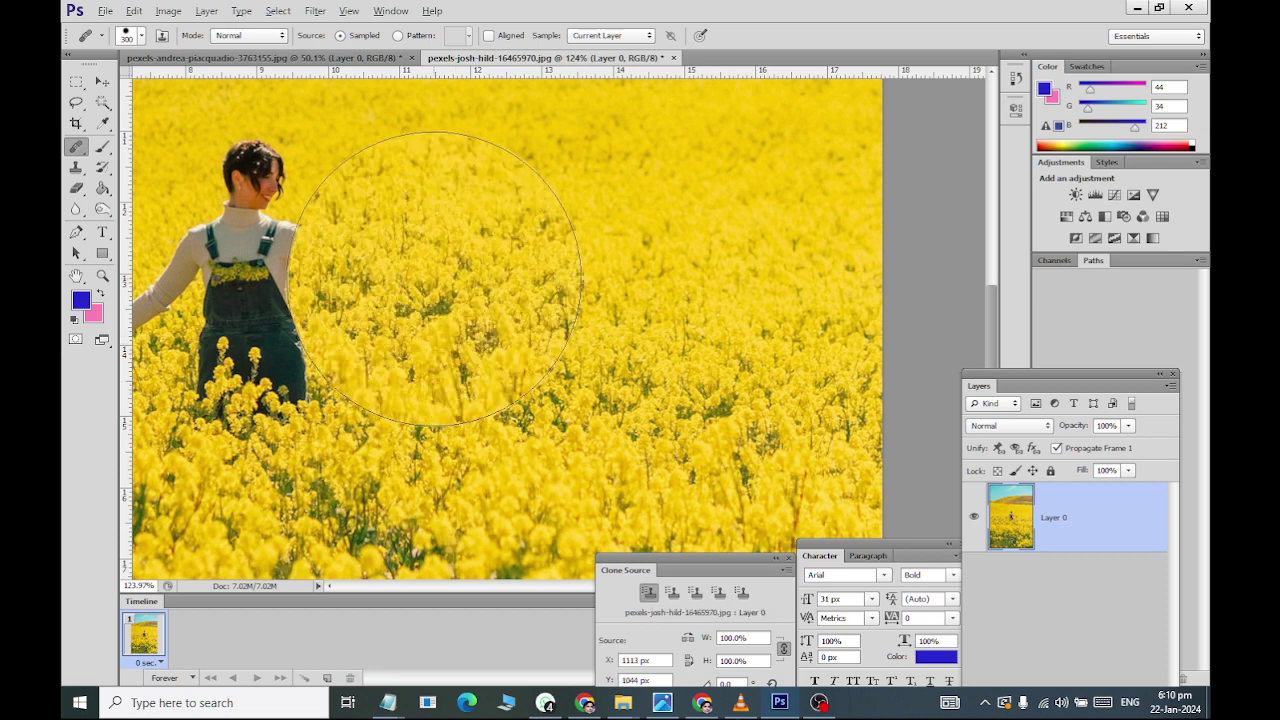
{"action": "key", "text": "bracketright"}
{"action": "key", "text": "bracketright"}
Paint over the woman with the sampled flowers to remove her from the yellow field.
{"action": "scroll", "coordinate": [415, 305], "scroll_direction": "down", "scroll_amount": 5}
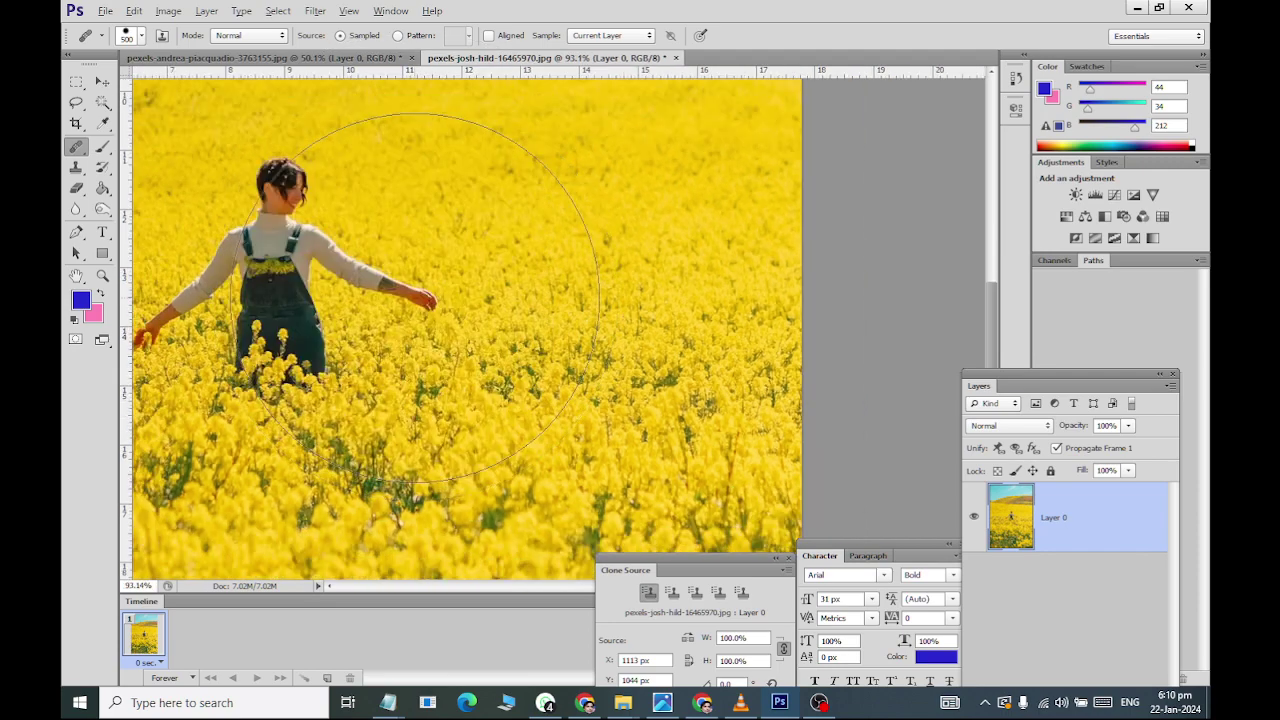
{"action": "scroll", "coordinate": [330, 300], "scroll_direction": "up", "scroll_amount": 4}
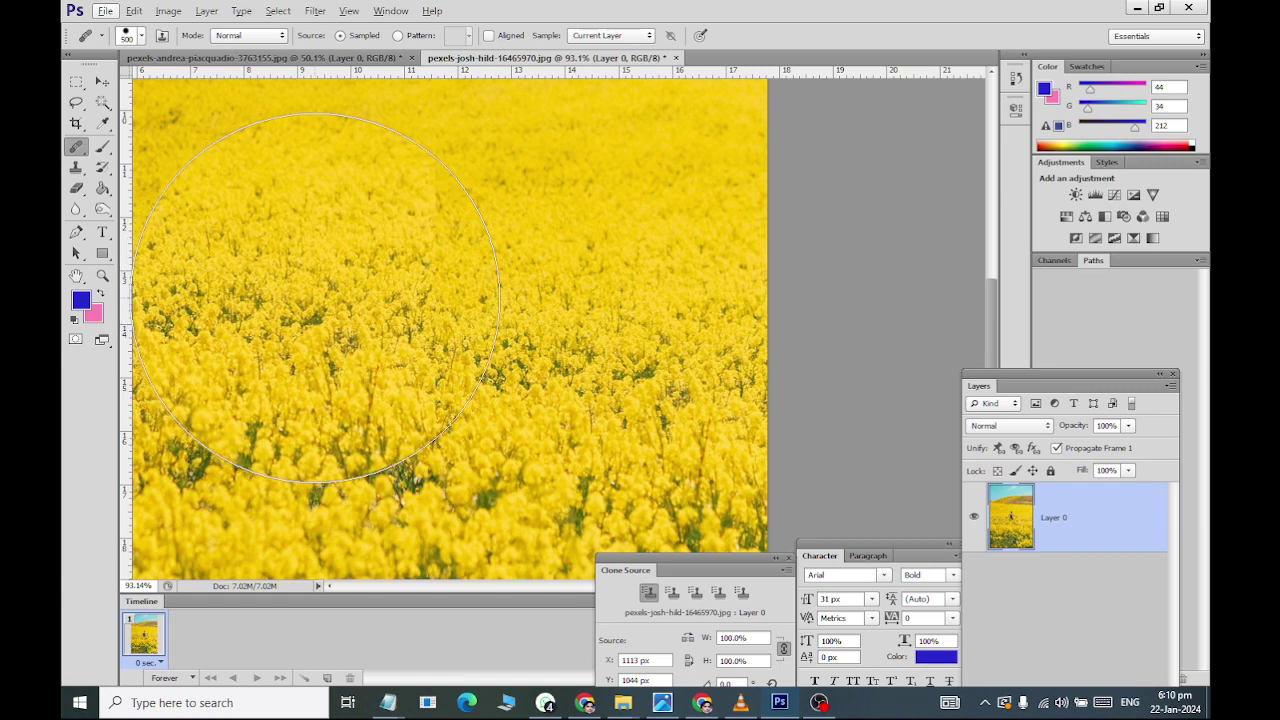
{"action": "left_click", "coordinate": [321, 297]}
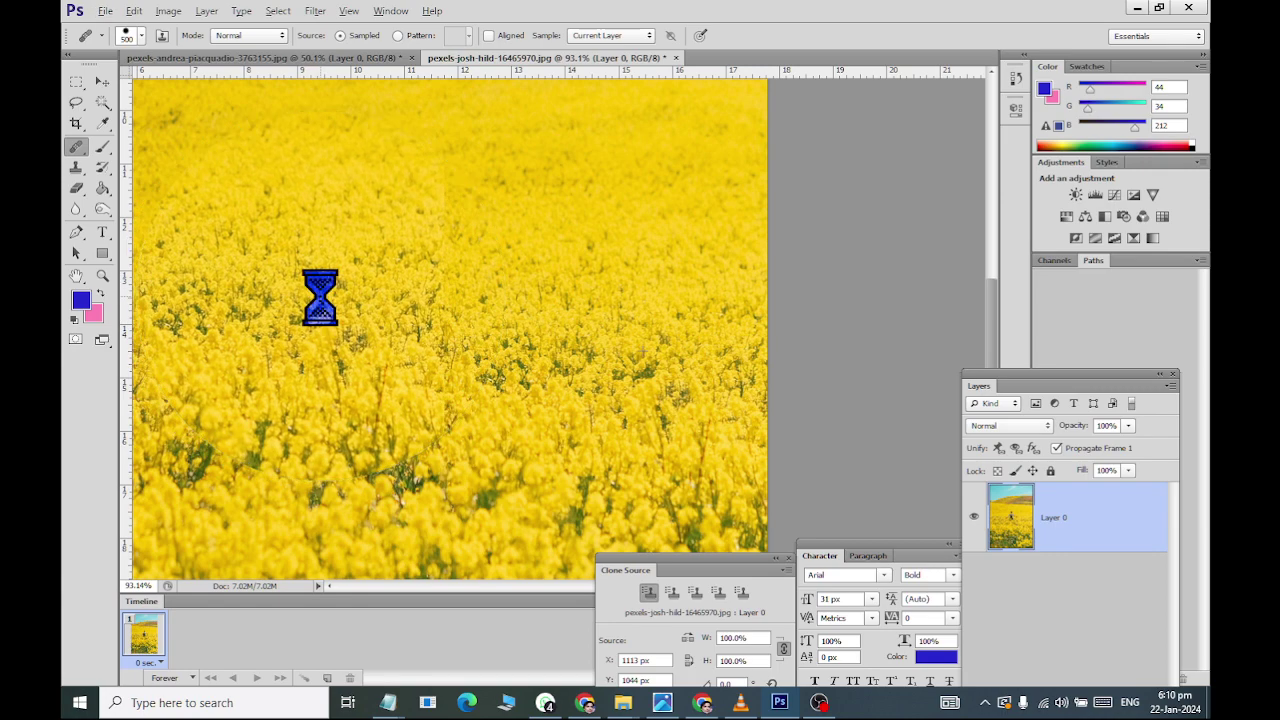
{"action": "scroll", "coordinate": [320, 314], "scroll_direction": "down", "scroll_amount": 1}
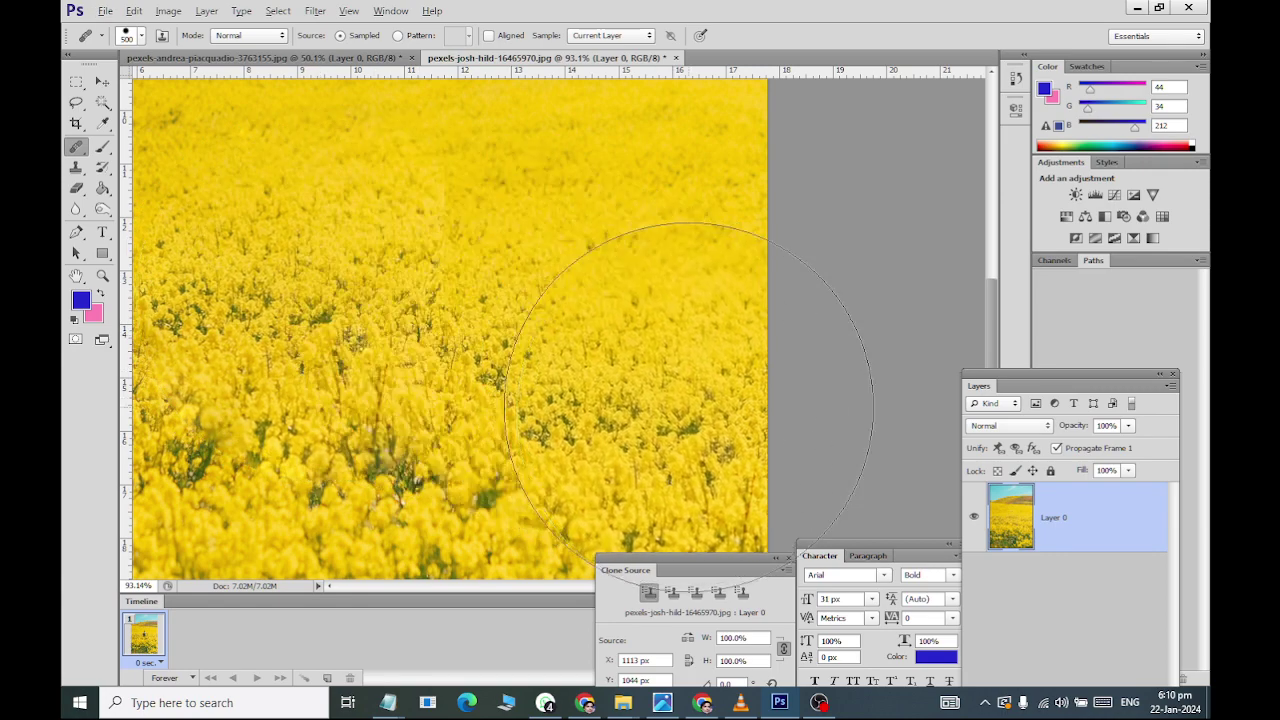
{"action": "scroll", "coordinate": [632, 354], "scroll_direction": "down", "scroll_amount": 10}
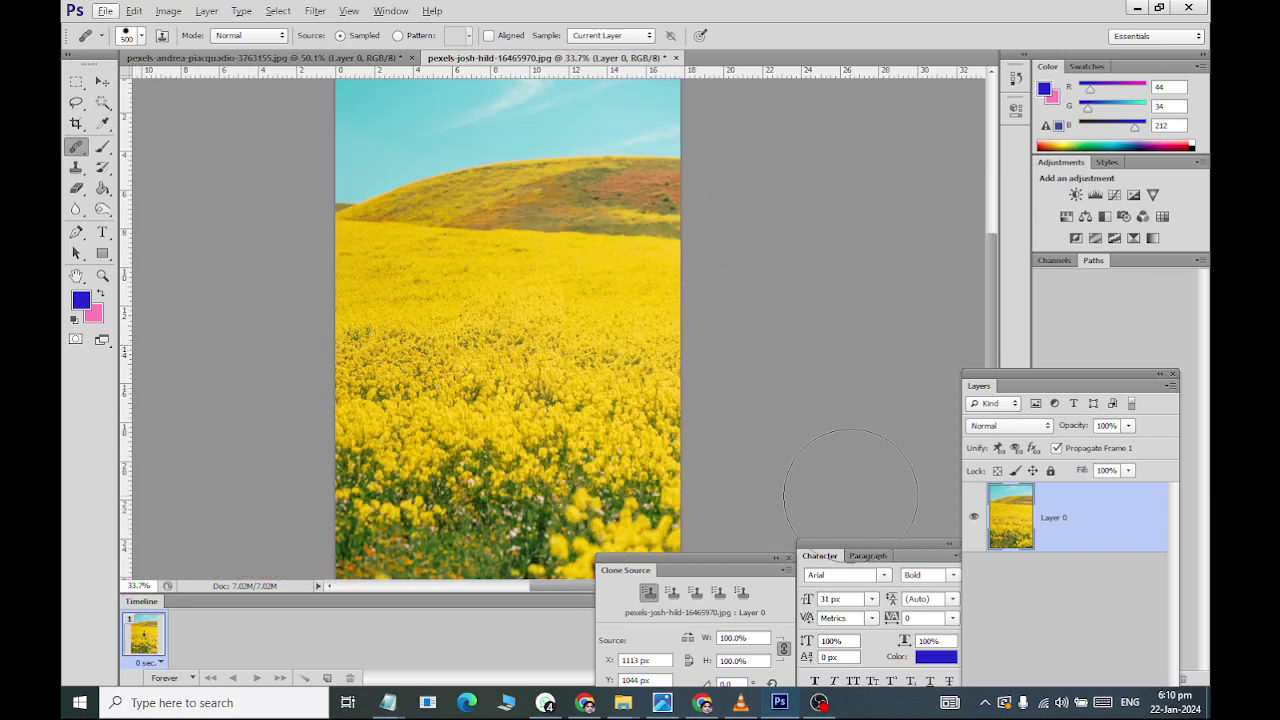